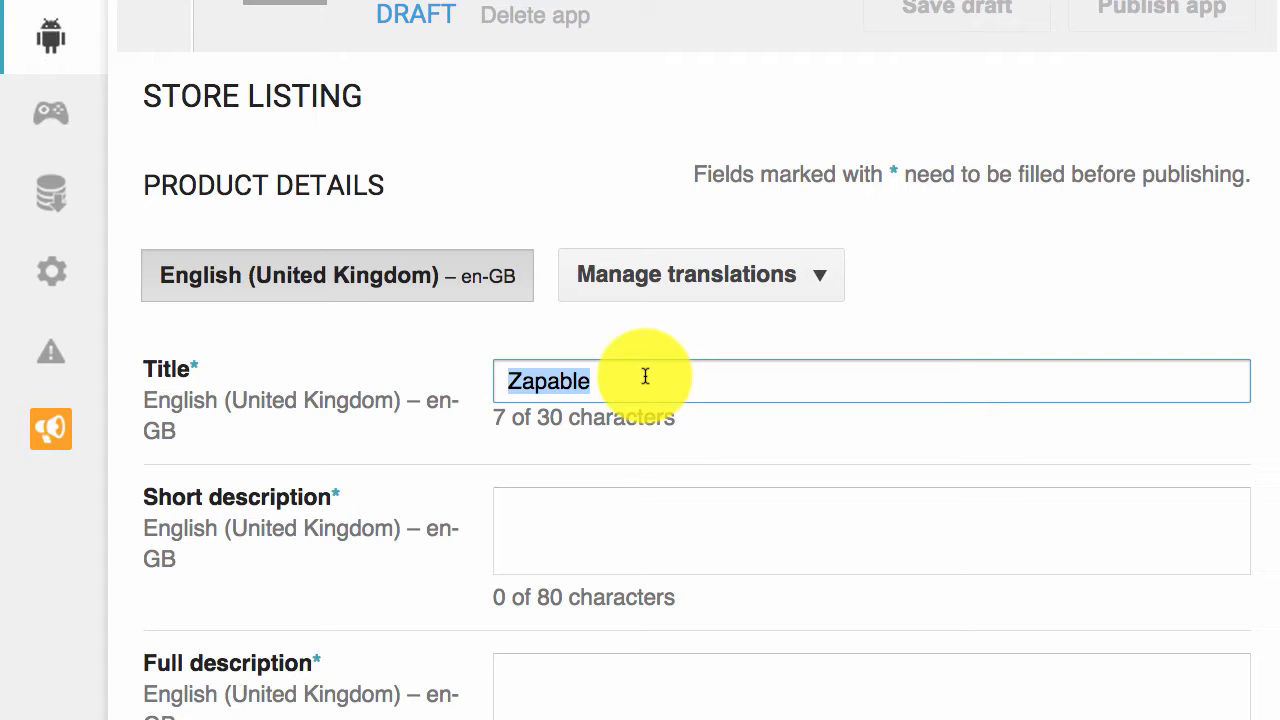
Step: Try extending the app title to "Zapable Golf Tips", and remove the added words again
click(645, 376)
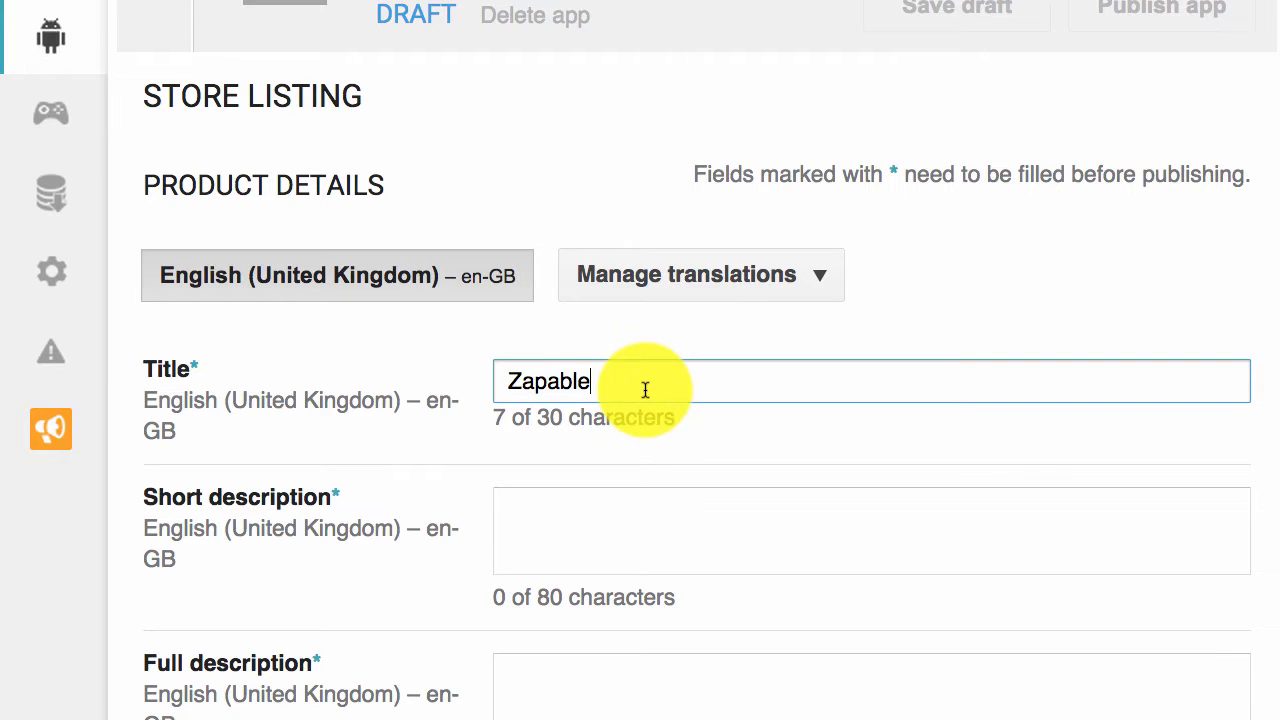
text(Golf Tips)
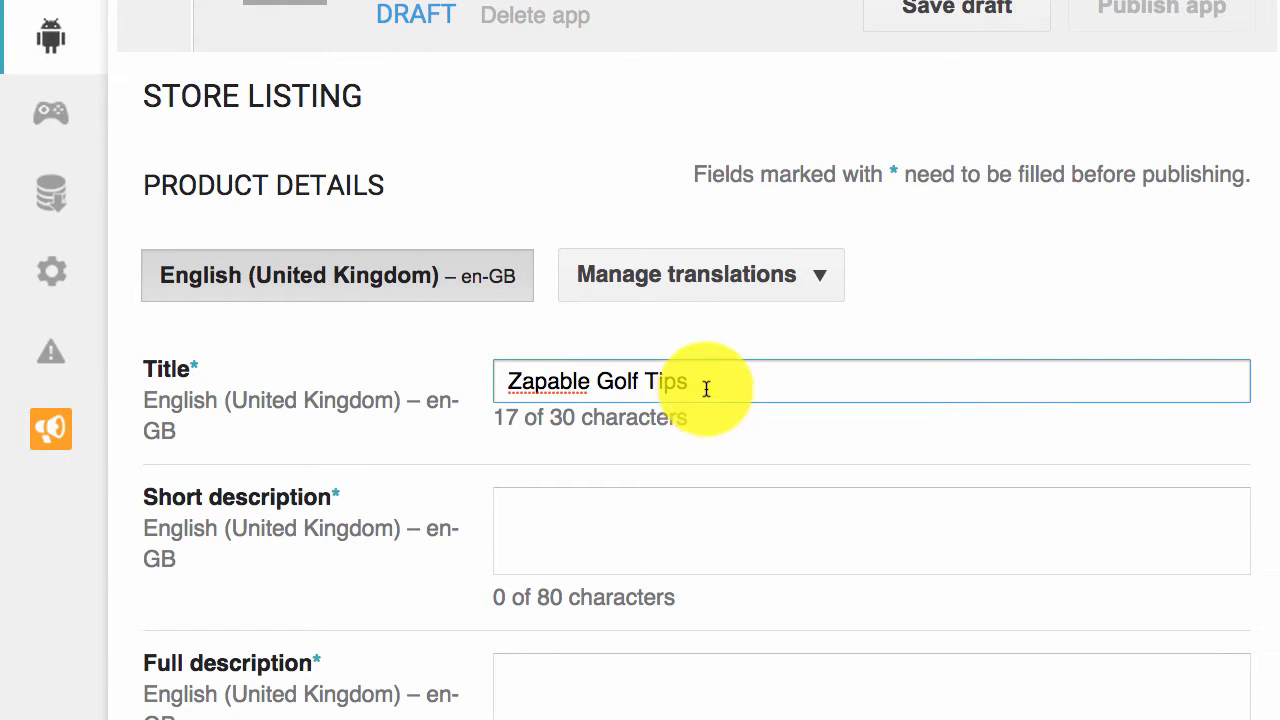
drag(706, 388, 600, 381)
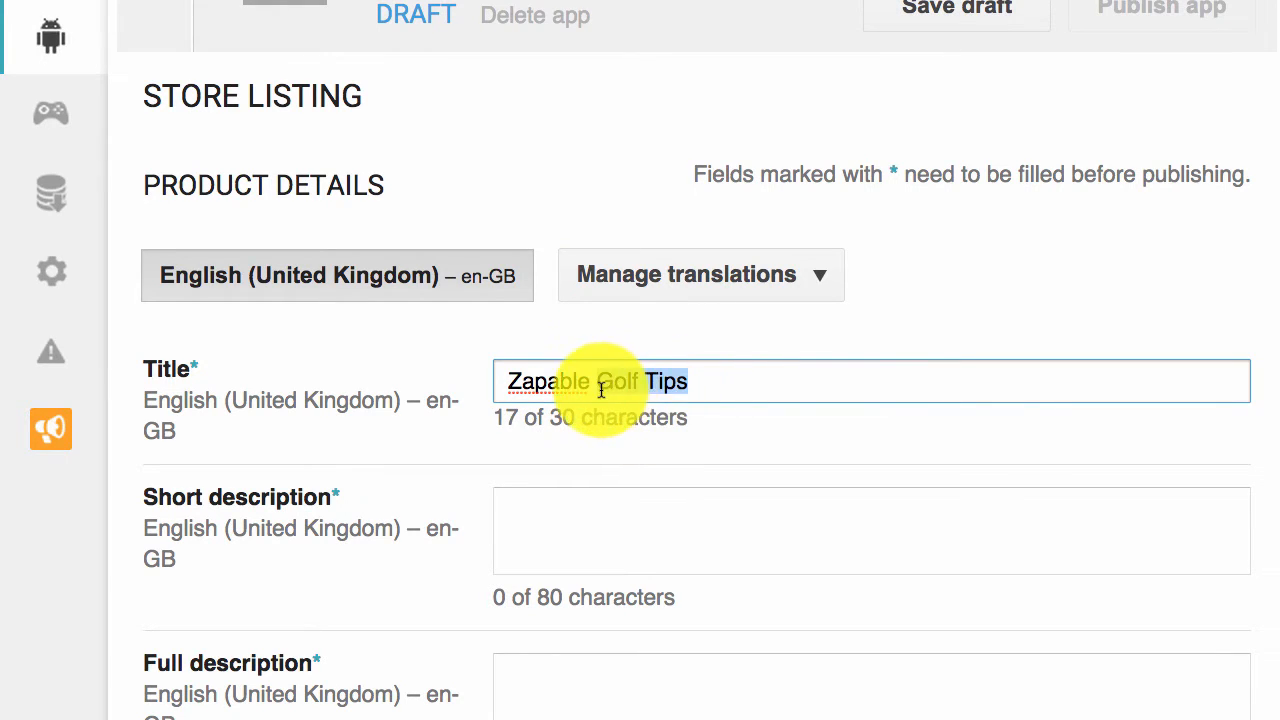
key(BackSpace)
key(BackSpace)
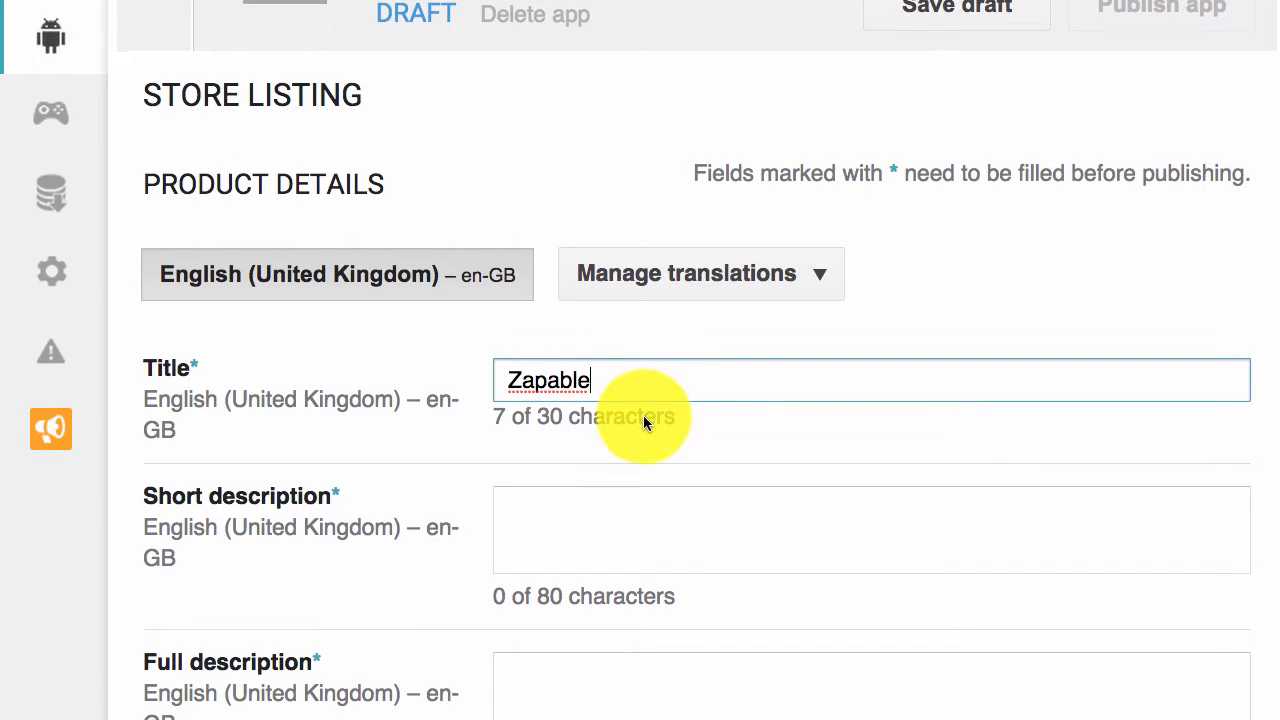
Step: Start the full description with the line "Paragraph", a blank line and the line "Bullet points"
scroll(643, 415, down, 2)
click(571, 403)
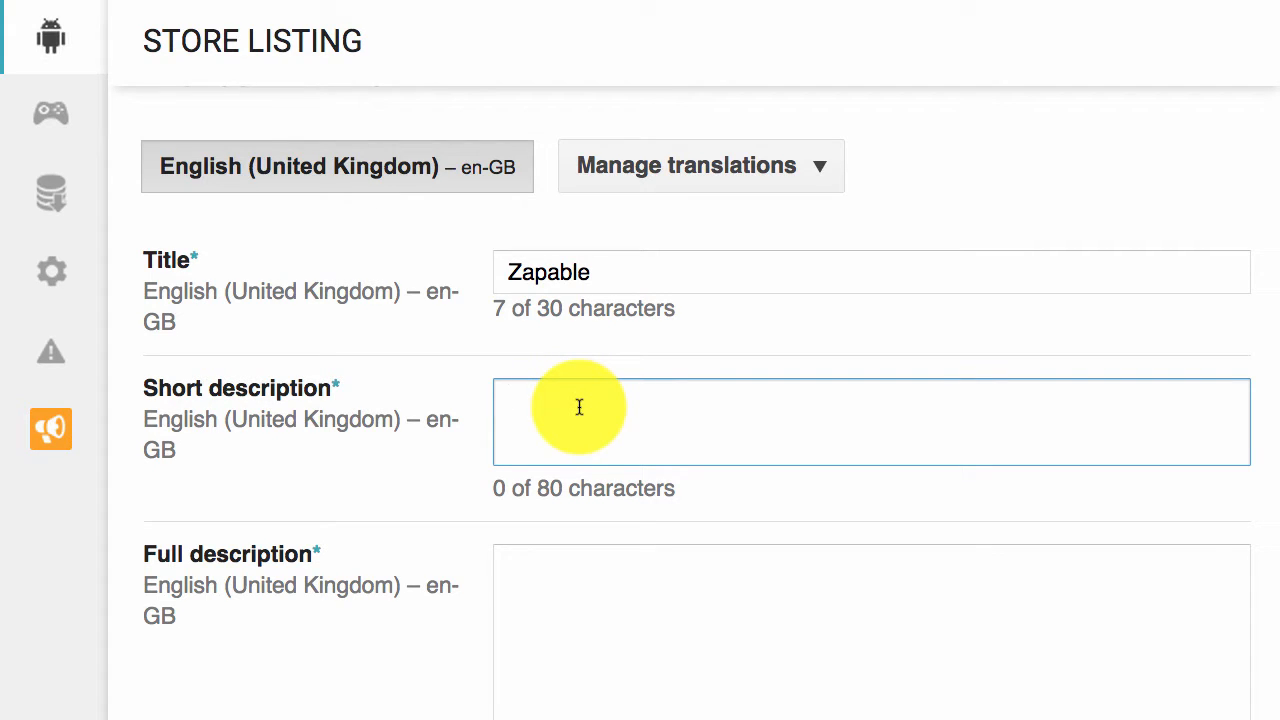
scroll(607, 404, down, 3)
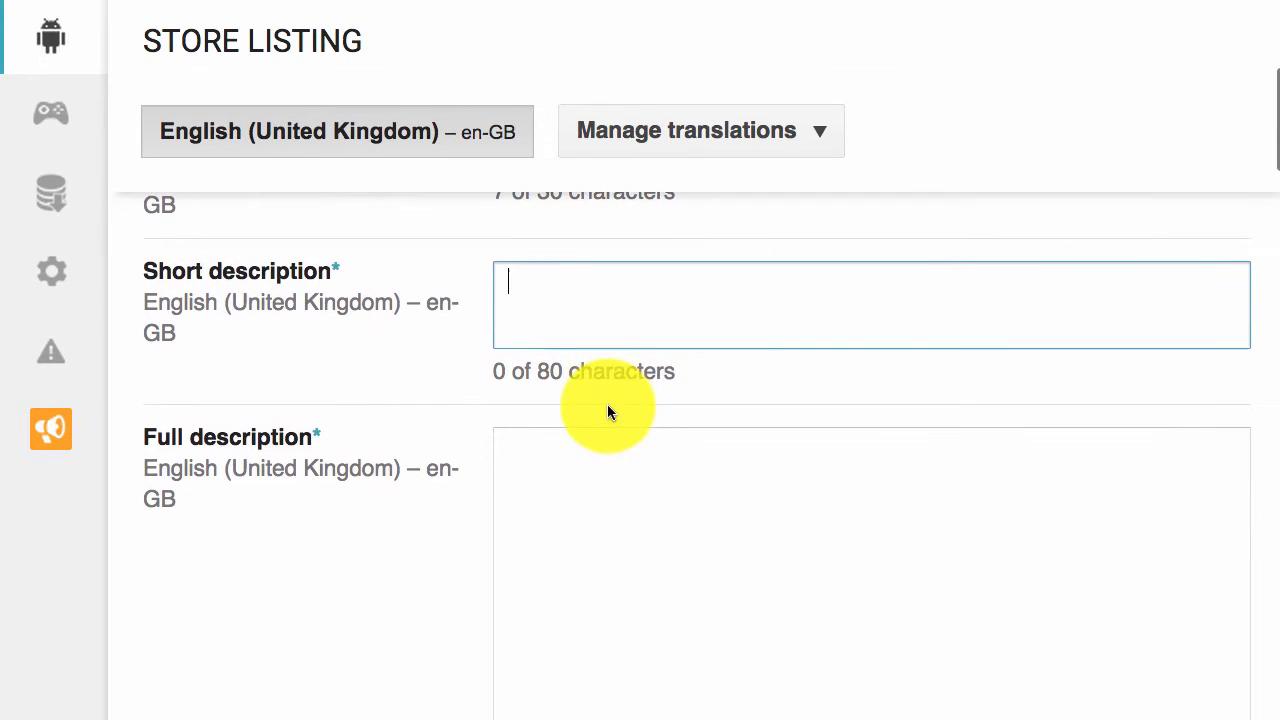
click(525, 402)
scroll(545, 398, down, 2)
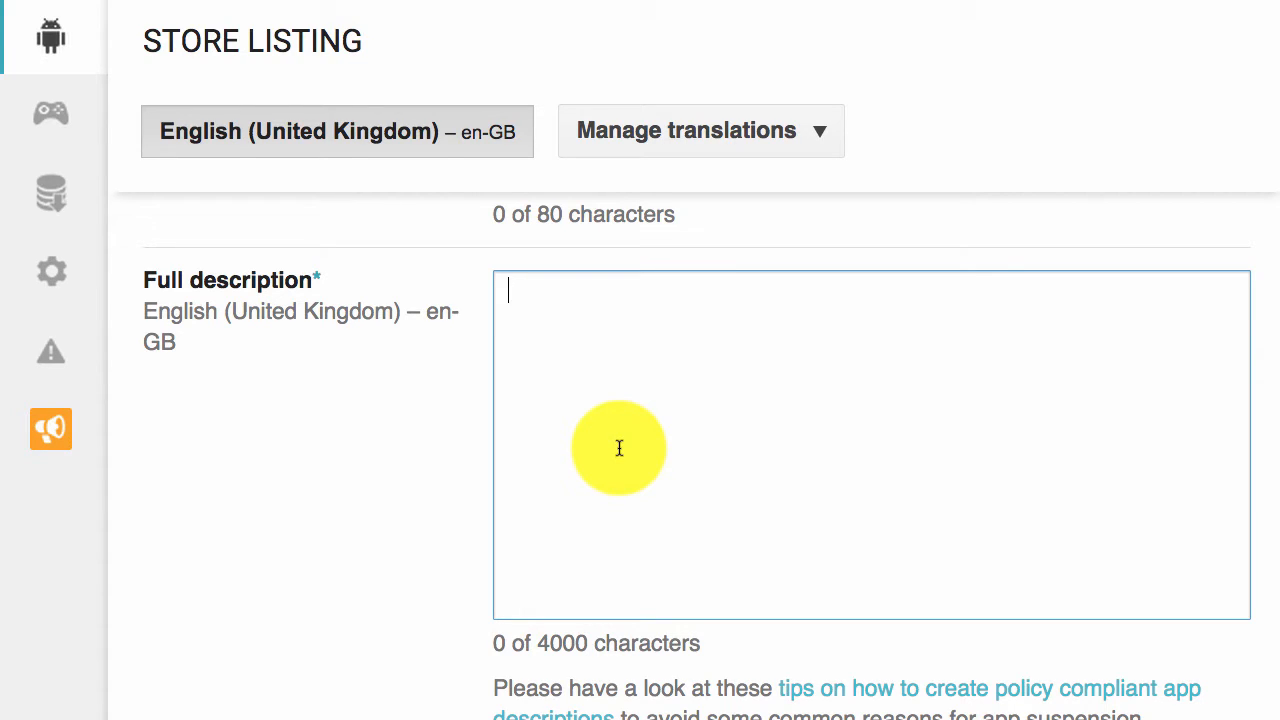
text(Paragraph)
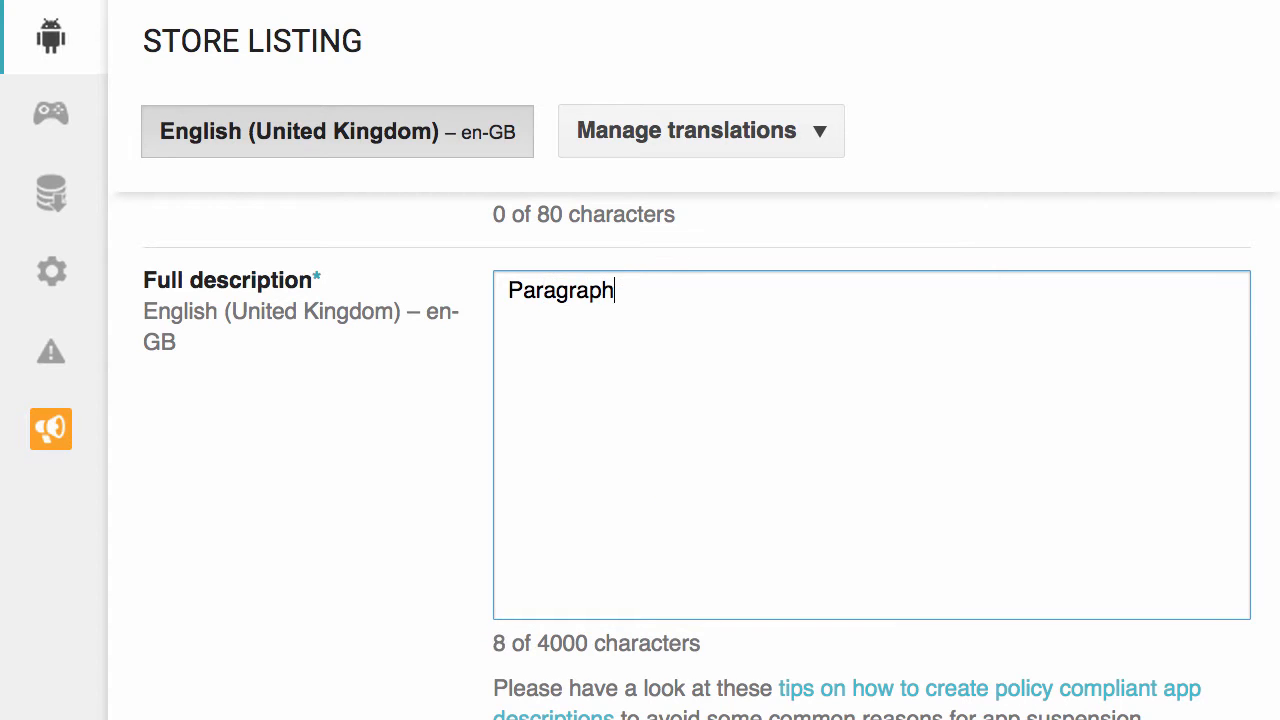
key(Return)
key(Return)
text(Bu)
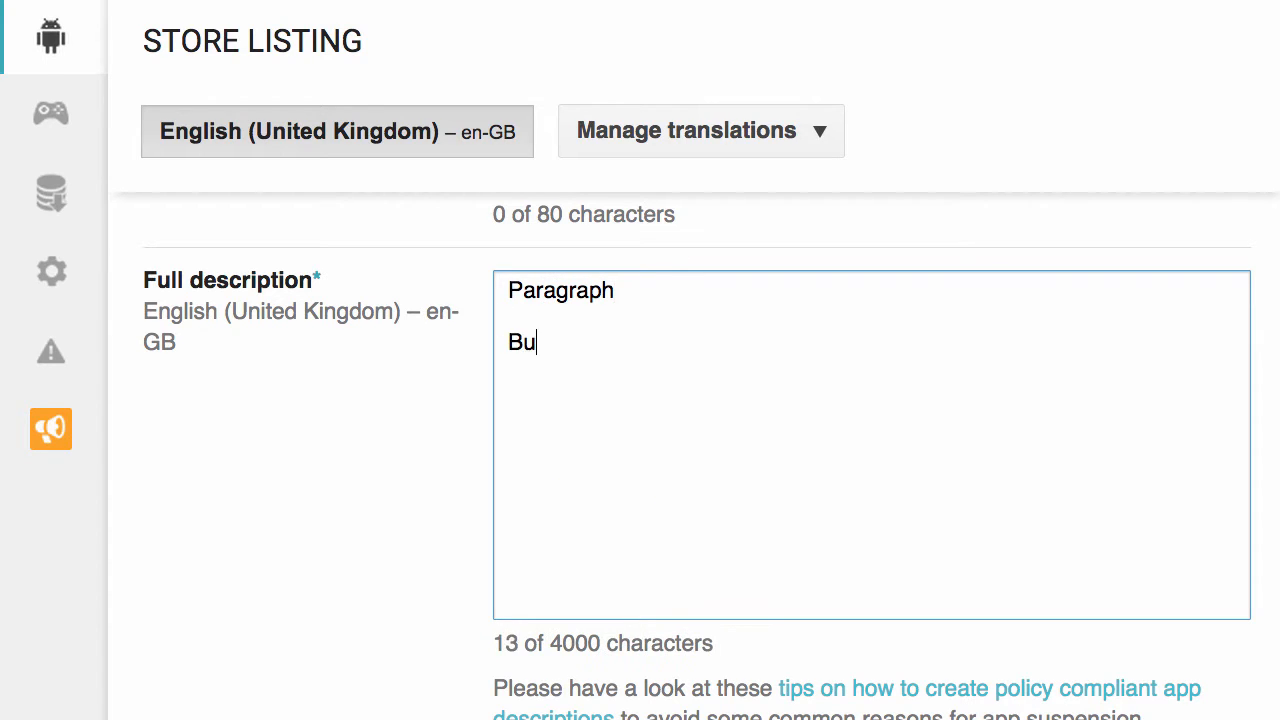
text(llet points)
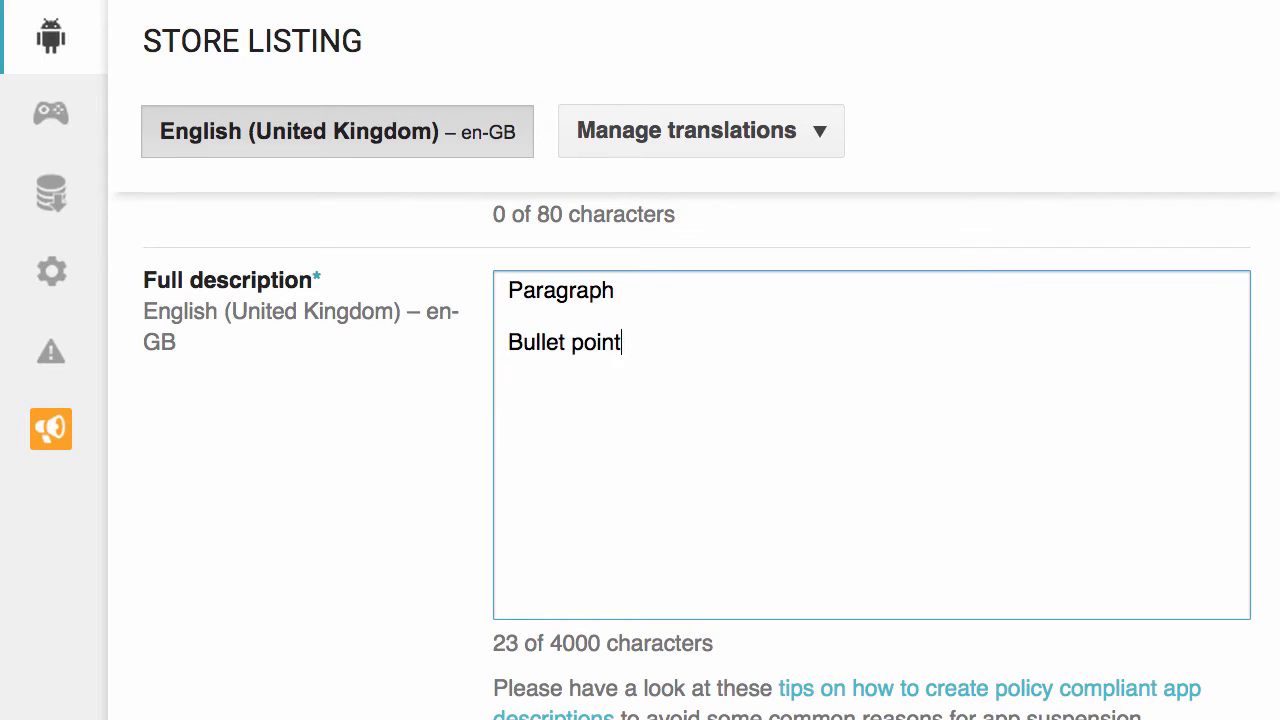
Step: Add a second "Bullet points" line directly below the first one in the full description
key(Return)
text(Bullet Poiun)
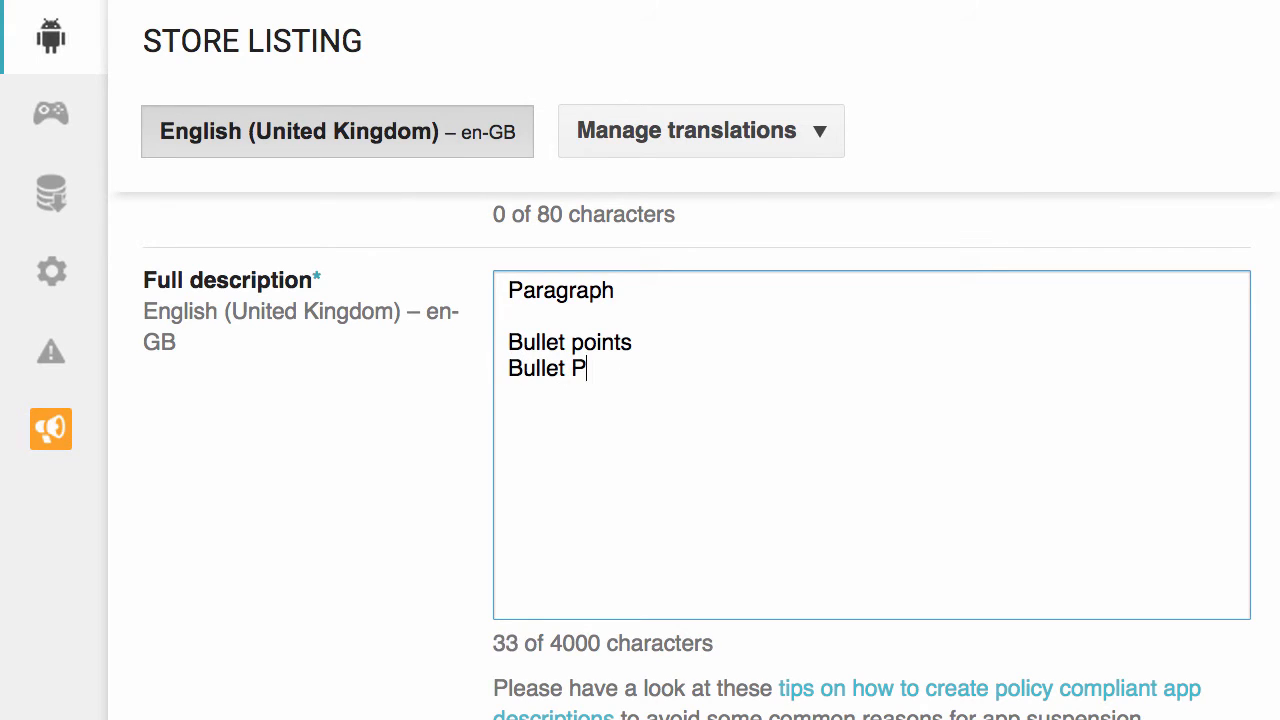
key(BackSpace)
key(BackSpace)
key(BackSpace)
key(BackSpace)
key(BackSpace)
text(piun)
key(BackSpace)
key(BackSpace)
key(BackSpace)
text(oints)
Step: After a blank line, add "Video Training Gallery on how to improve your golf swing" to the full description
key(Return)
key(Return)
text(Video g)
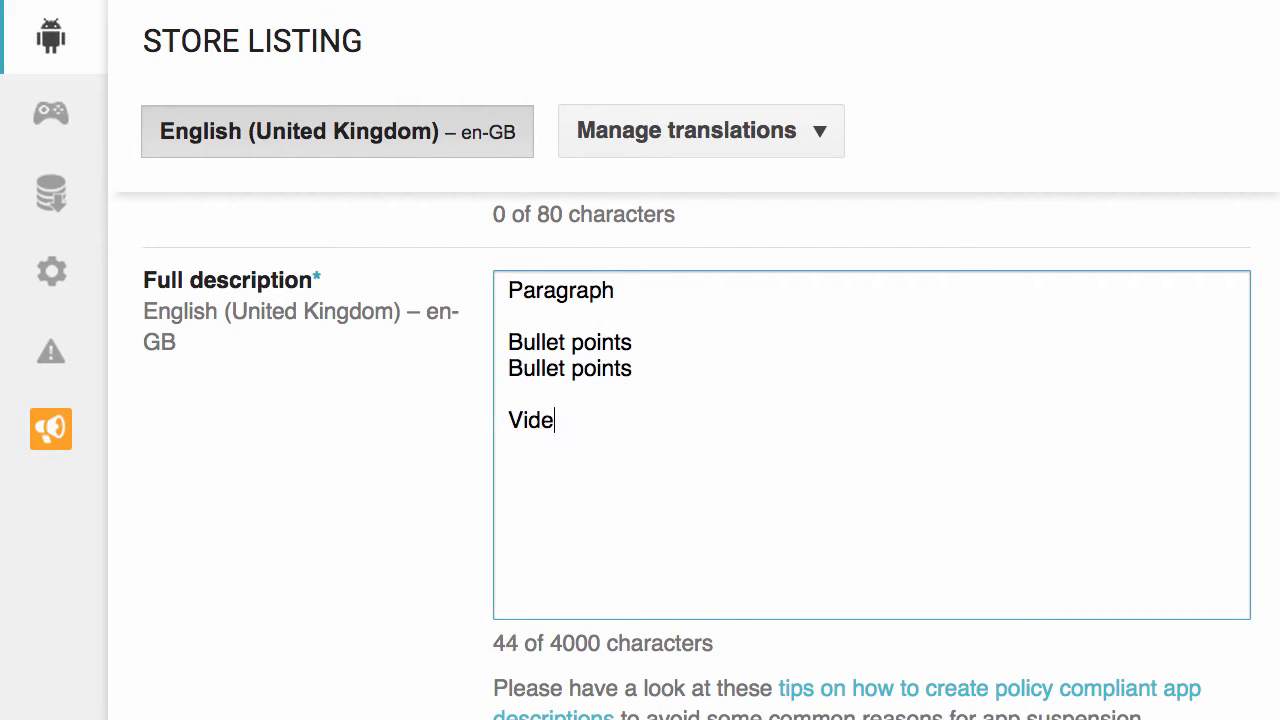
key(BackSpace)
text(G)
key(BackSpace)
text(Yr)
key(BackSpace)
key(BackSpace)
text(Training Gallery)
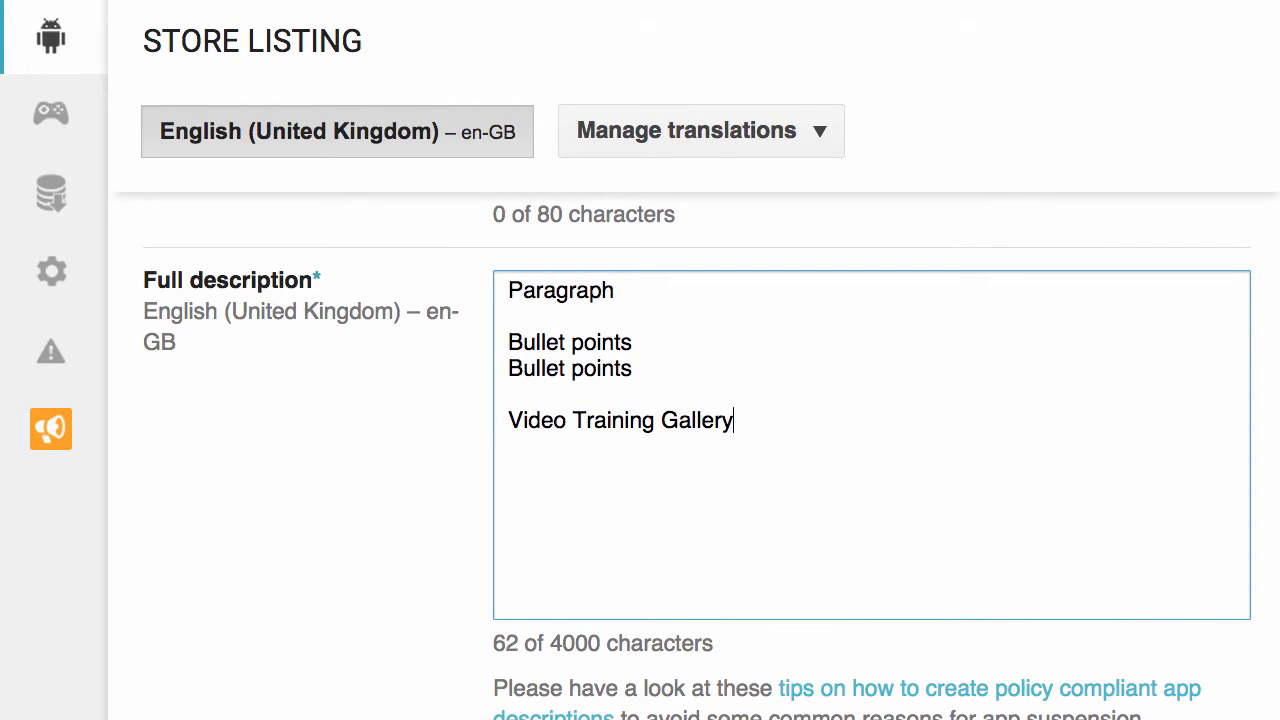
text( on how to improve your gold)
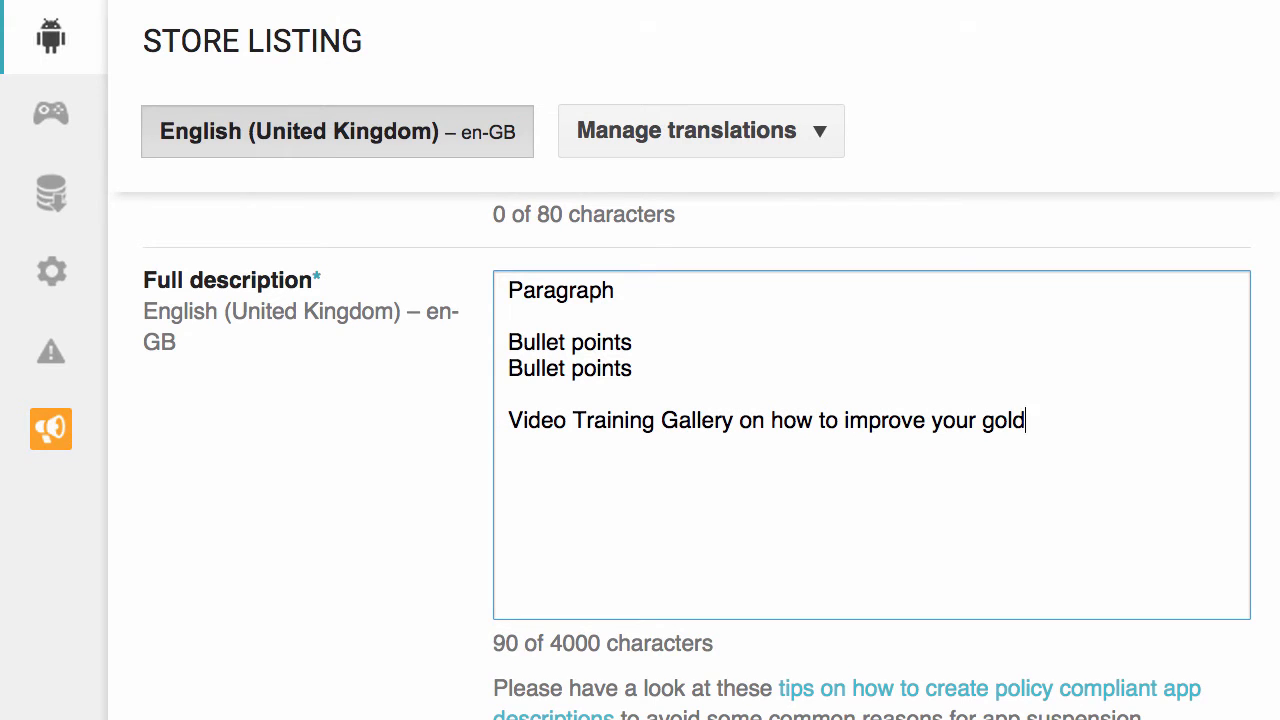
key(BackSpace)
text(f swing)
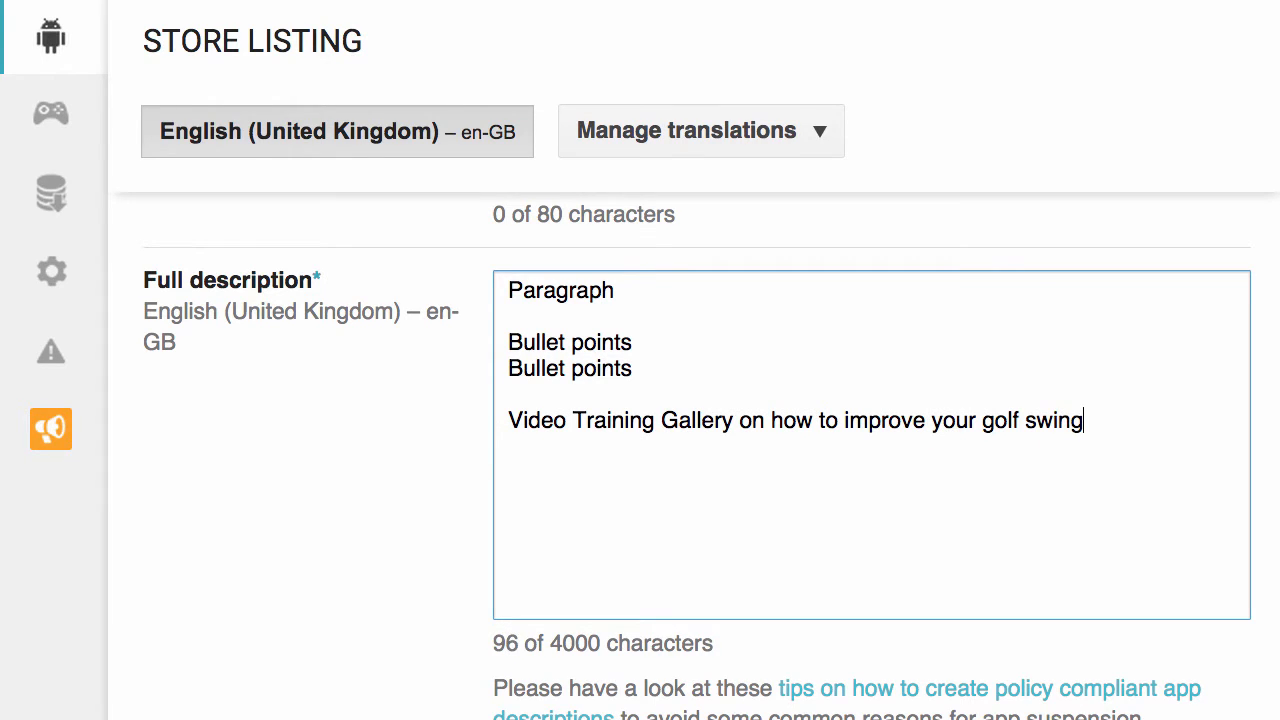
Step: Prefix the Video Training Gallery line with a hyphen and a space to make it a bullet
click(534, 436)
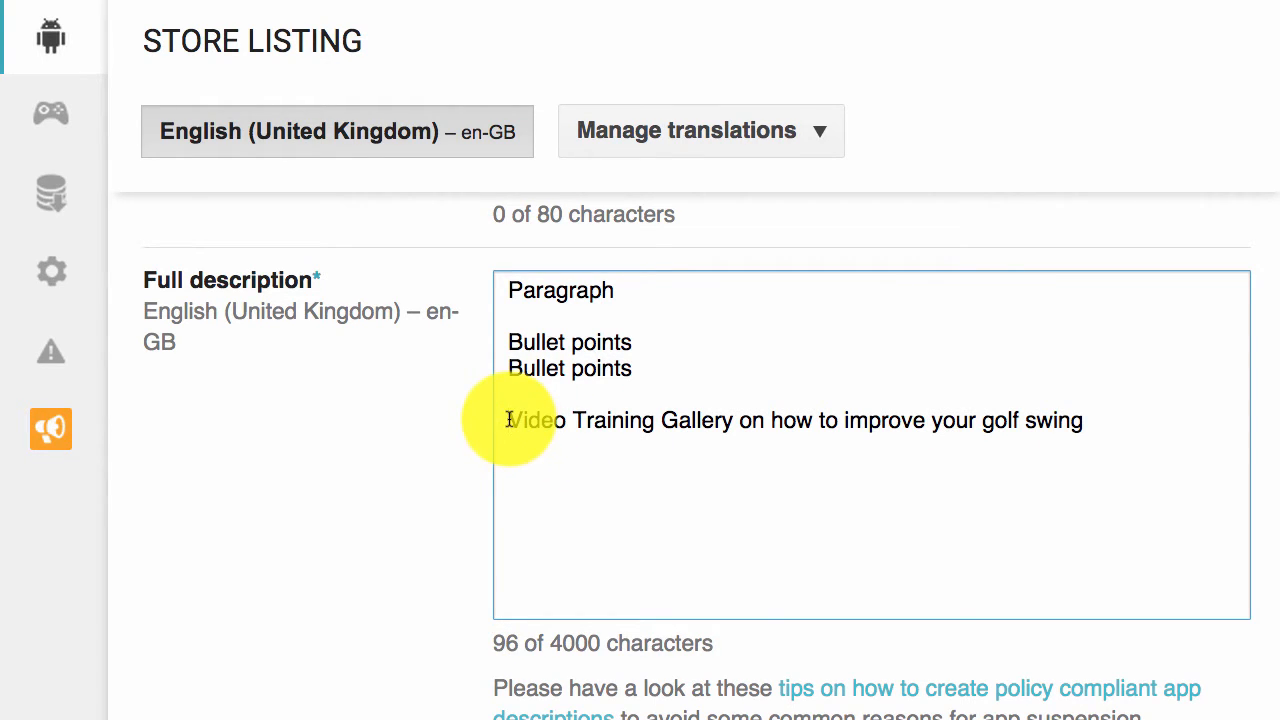
click(509, 420)
text(-)
Step: Duplicate the hyphenated Video Training Gallery line below itself, separated by a blank line
drag(1160, 420, 480, 424)
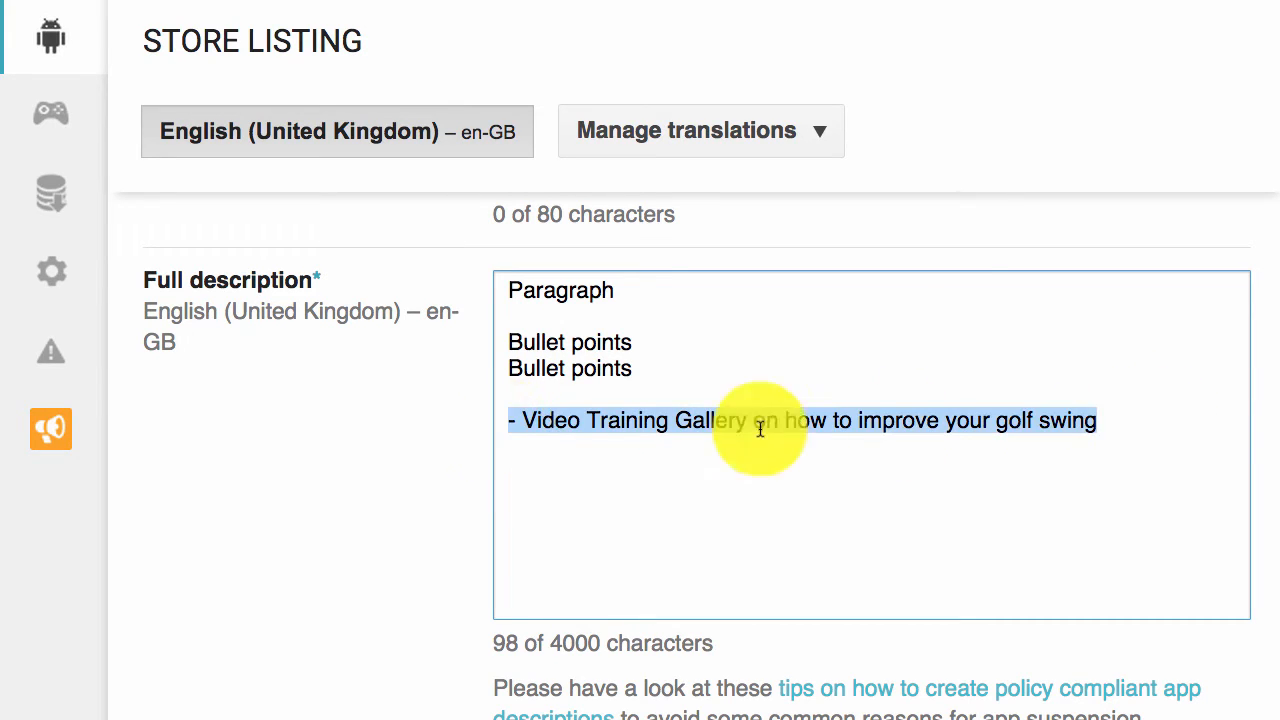
key(ctrl+c)
click(1103, 422)
key(Return)
key(Return)
key(ctrl+v)
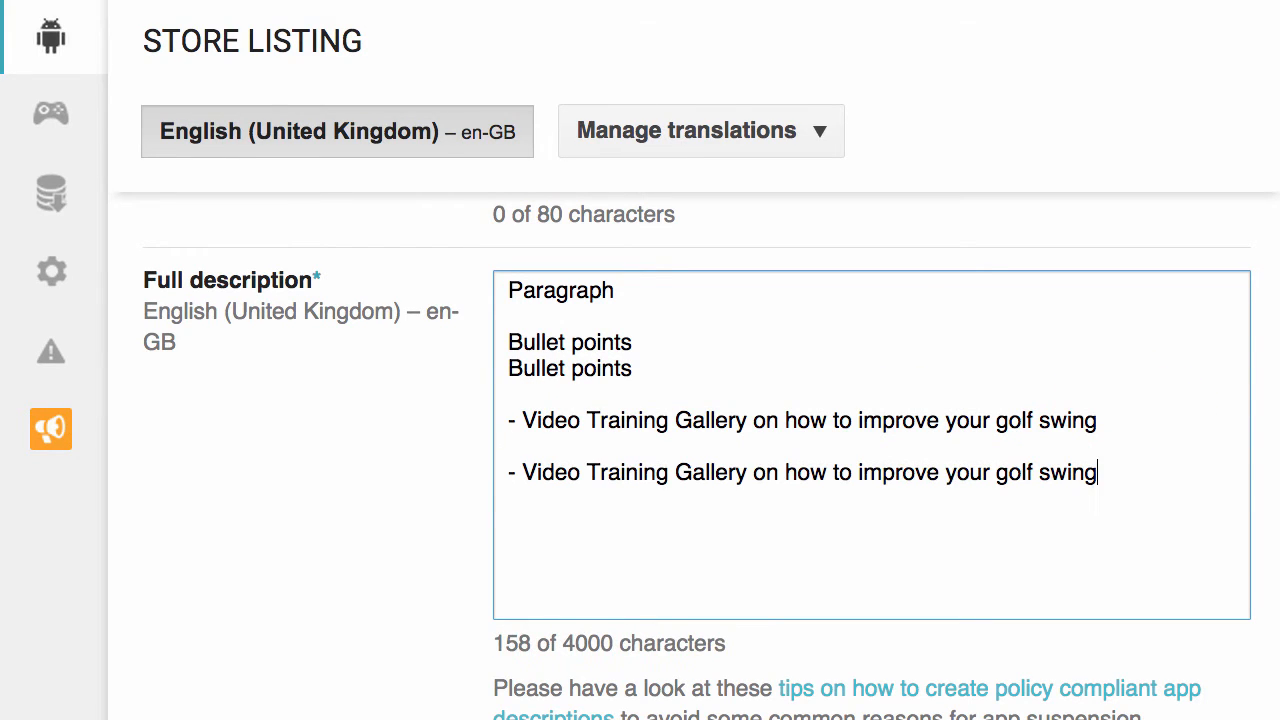
Step: Review the full description and examine the screenshot requirements and device types in the Graphic Assets section
scroll(828, 402, down, 1)
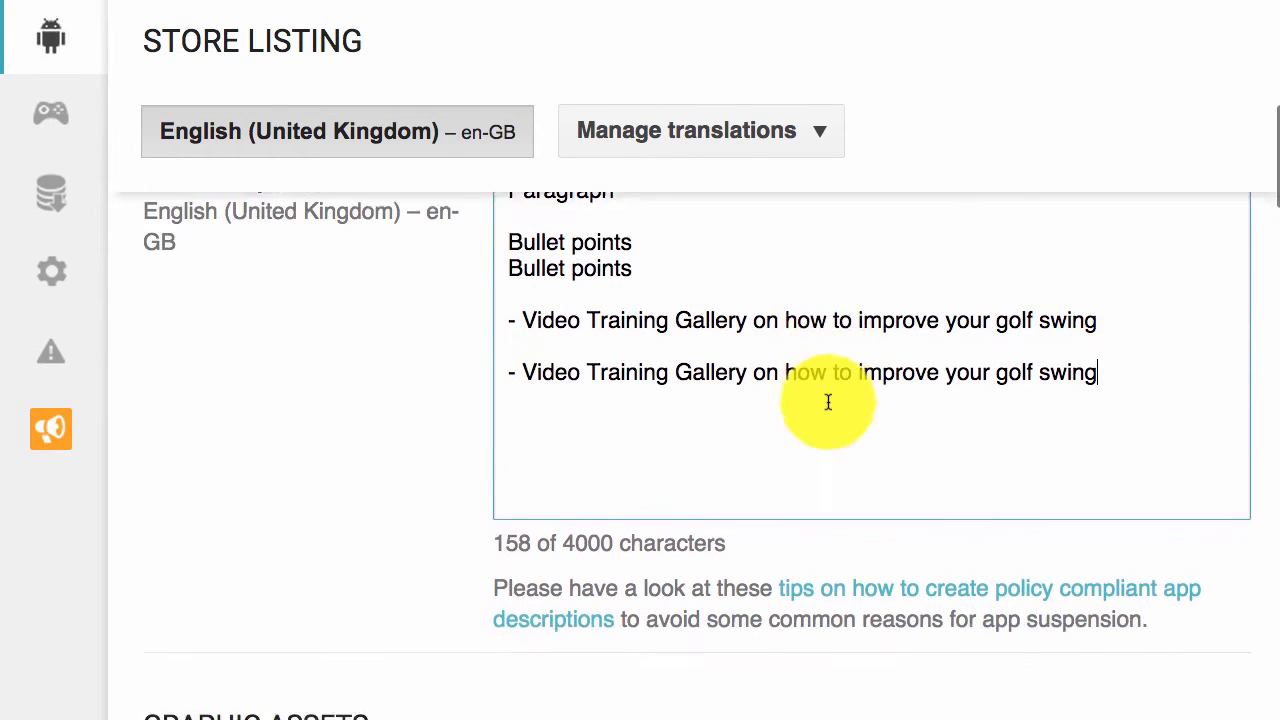
scroll(689, 374, down, 2)
scroll(720, 371, up, 1)
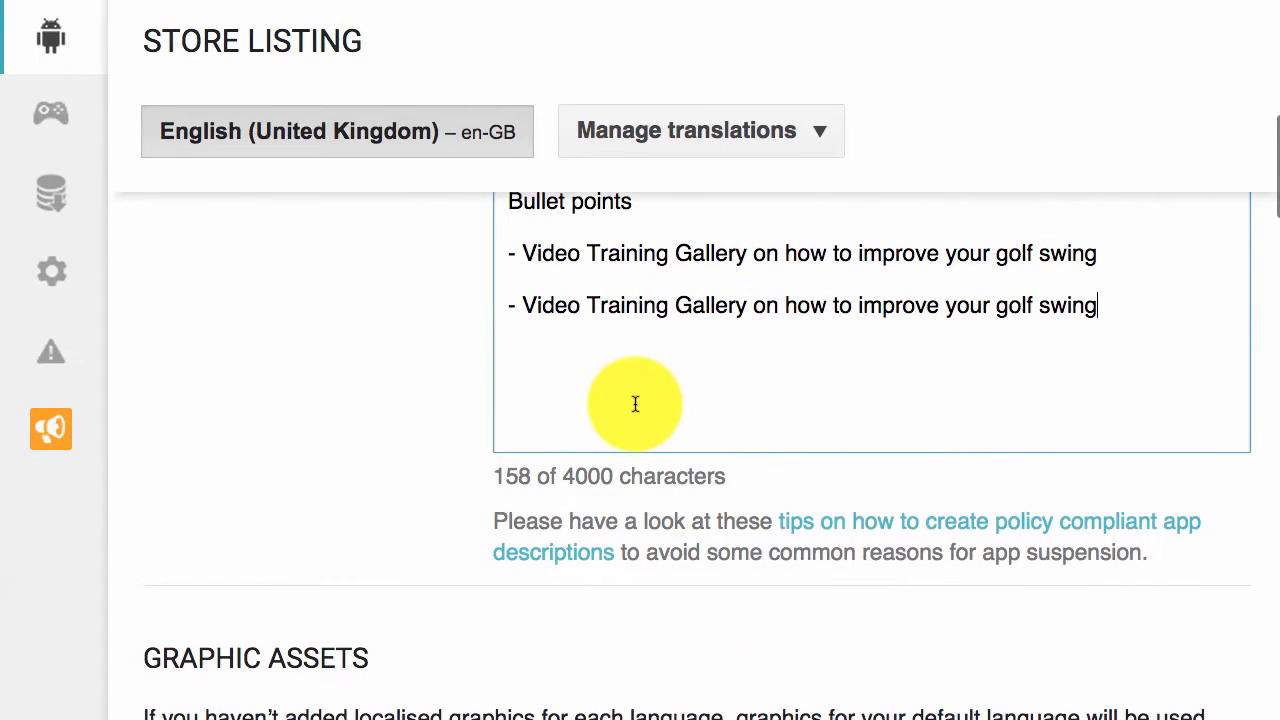
scroll(657, 404, up, 1)
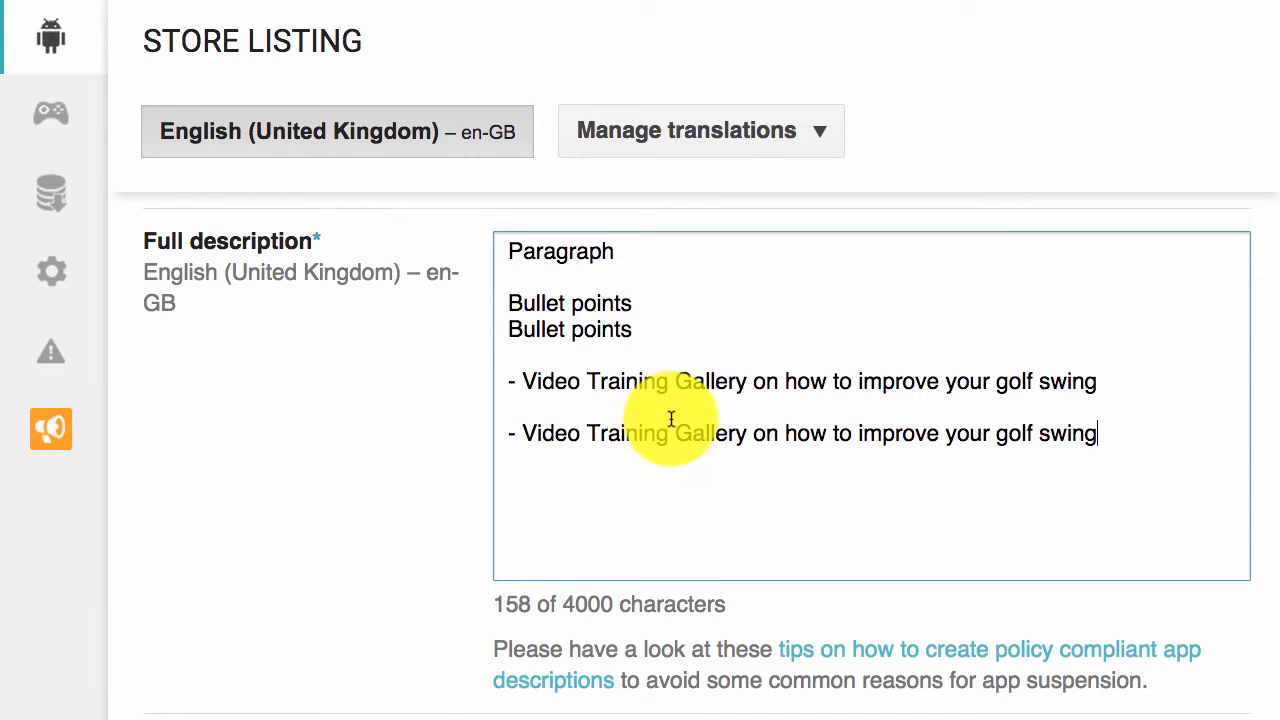
scroll(594, 500, down, 2)
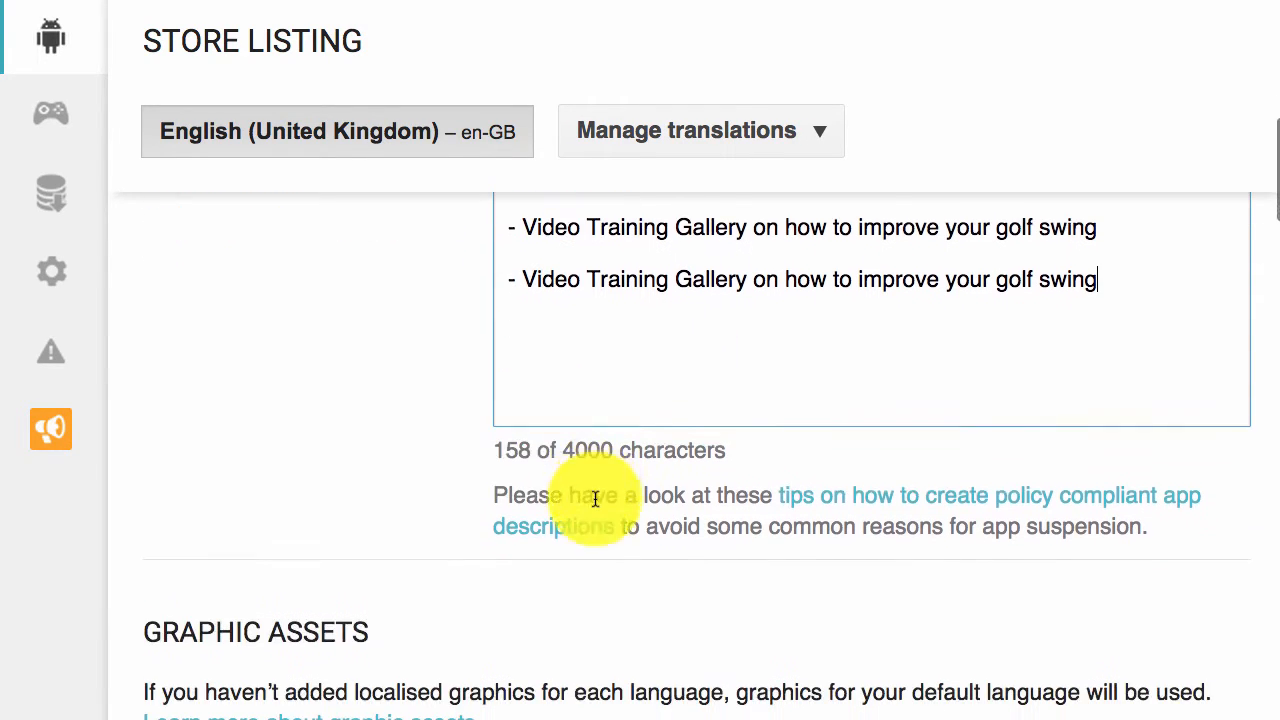
scroll(594, 500, down, 2)
scroll(700, 430, down, 2)
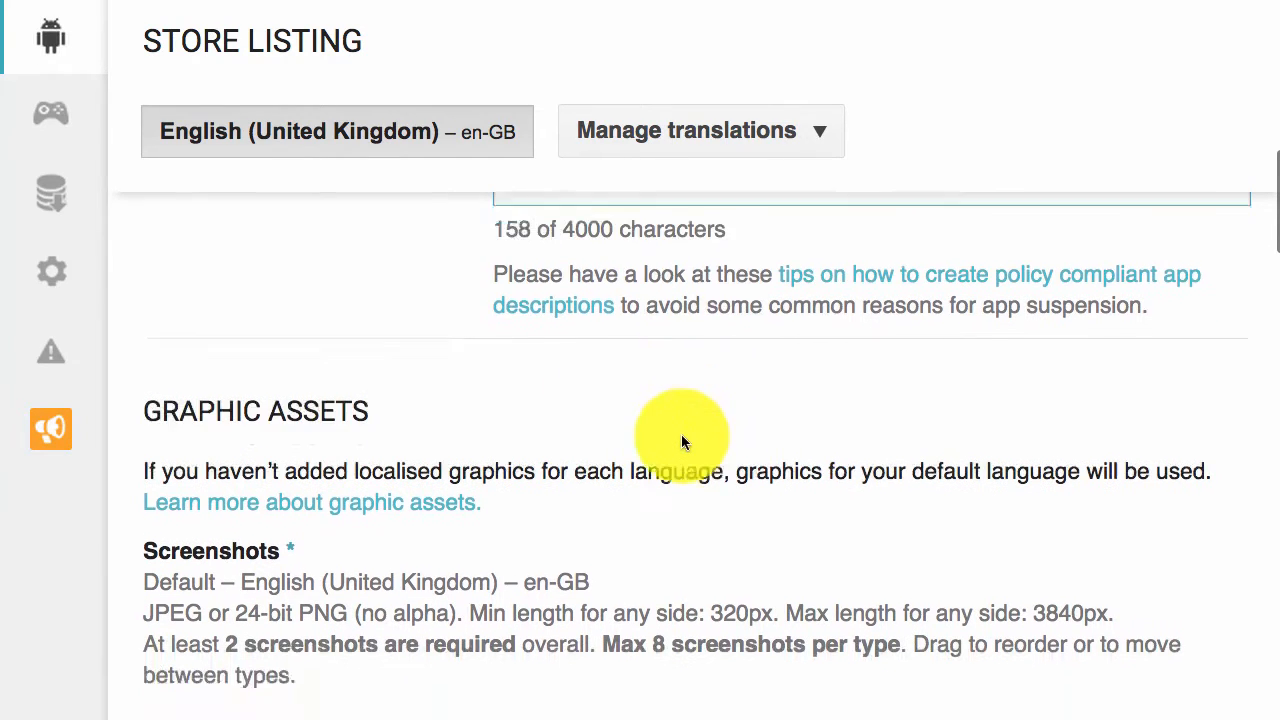
scroll(681, 443, down, 1)
drag(372, 333, 134, 336)
scroll(414, 404, down, 3)
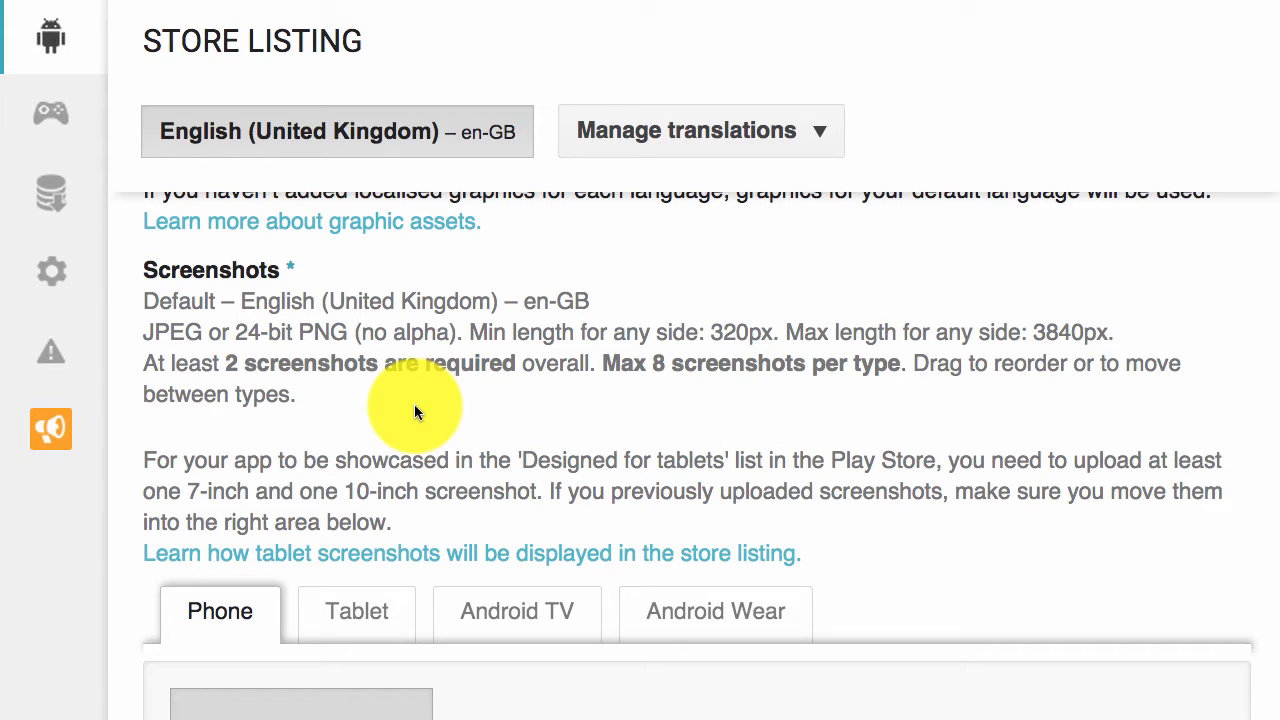
scroll(498, 391, down, 3)
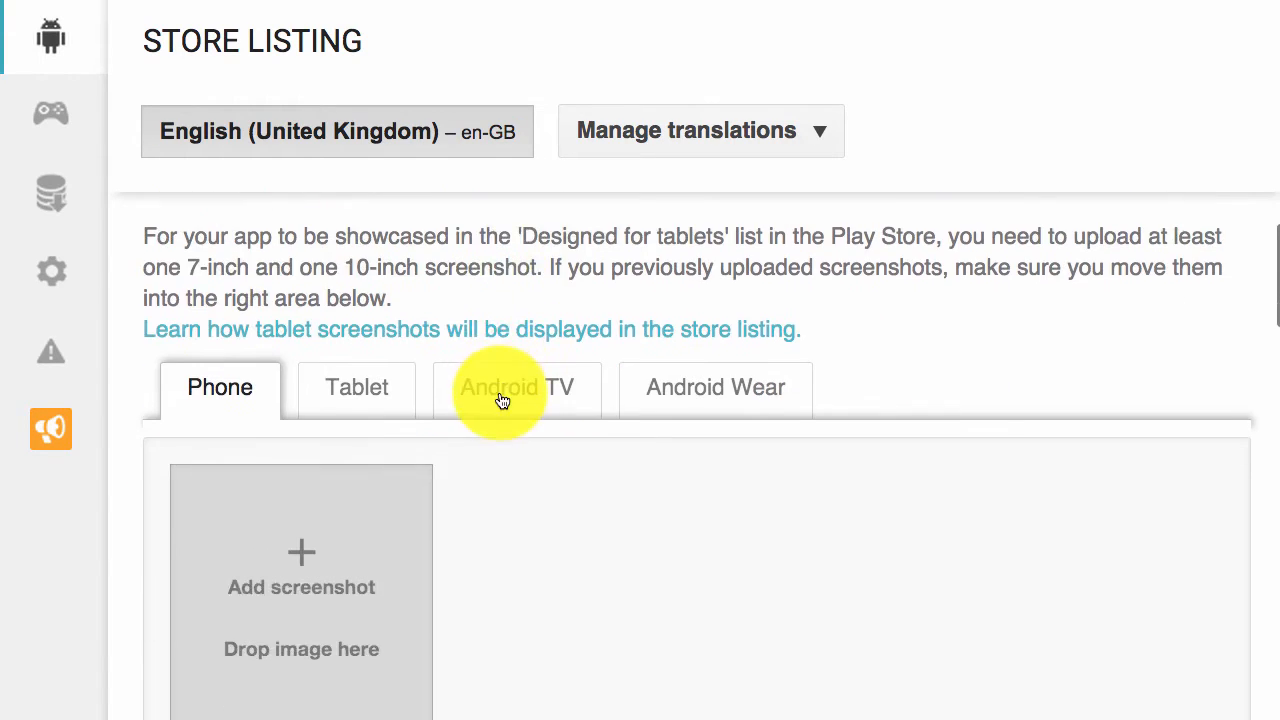
scroll(502, 400, down, 2)
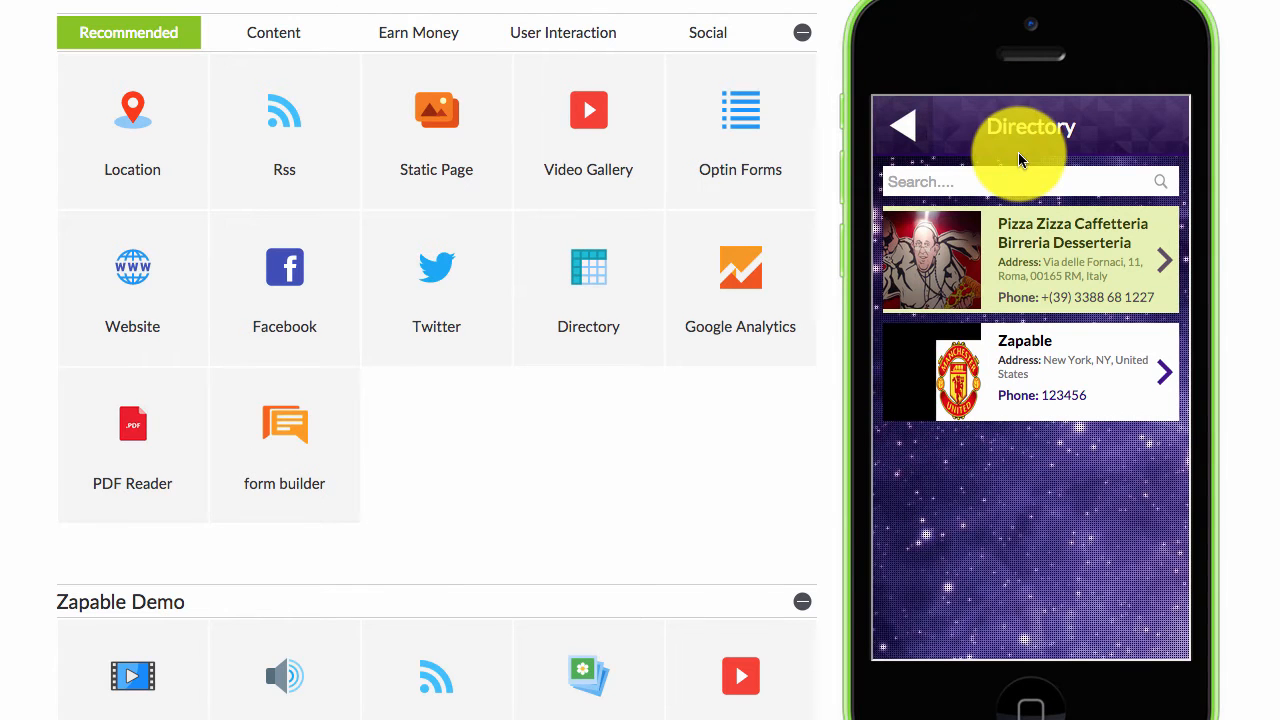
Step: Look over the Zapable Demo app's phone preview, and return to the store listing to check the icon and feature graphic requirements
scroll(914, 121, up, 2)
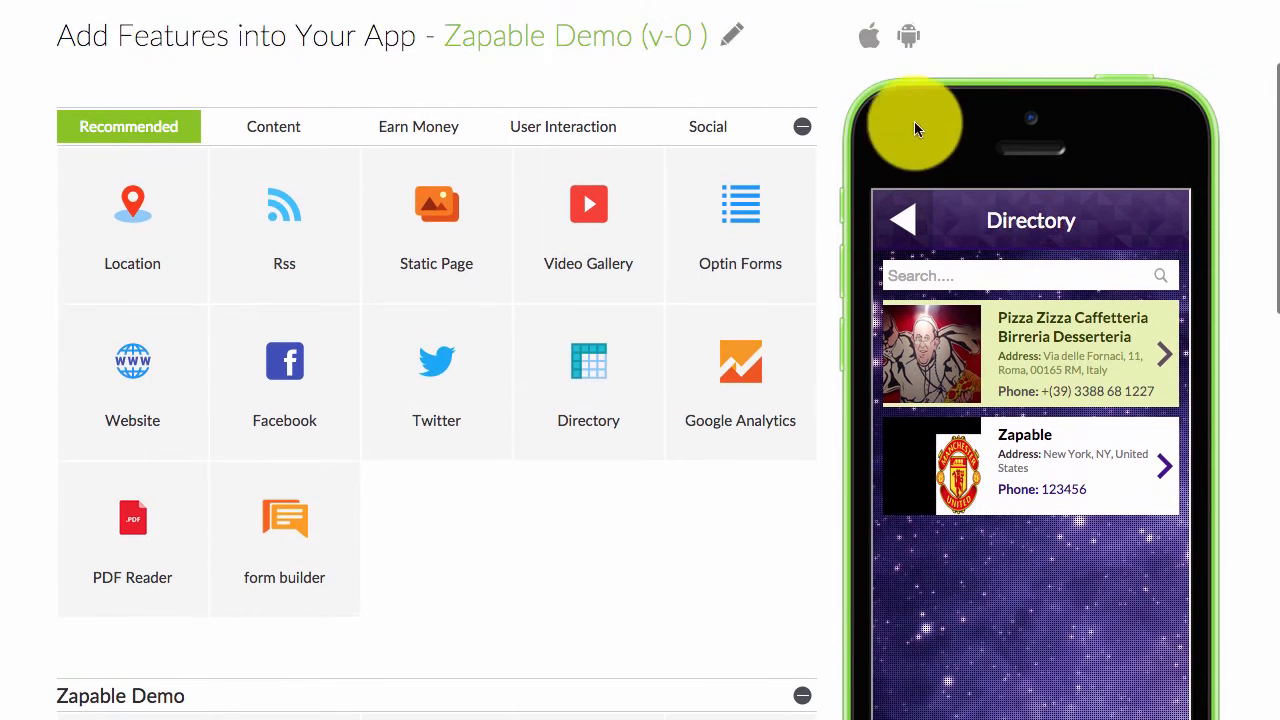
scroll(900, 150, down, 1)
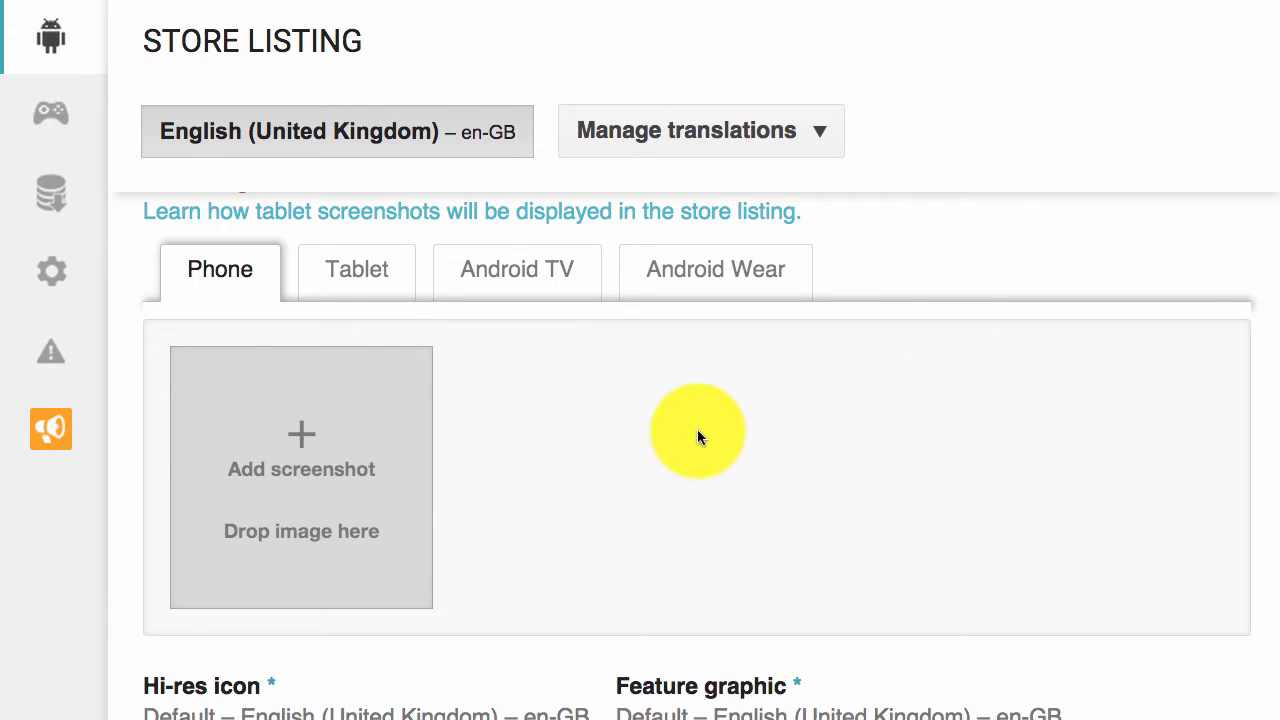
scroll(711, 400, down, 2)
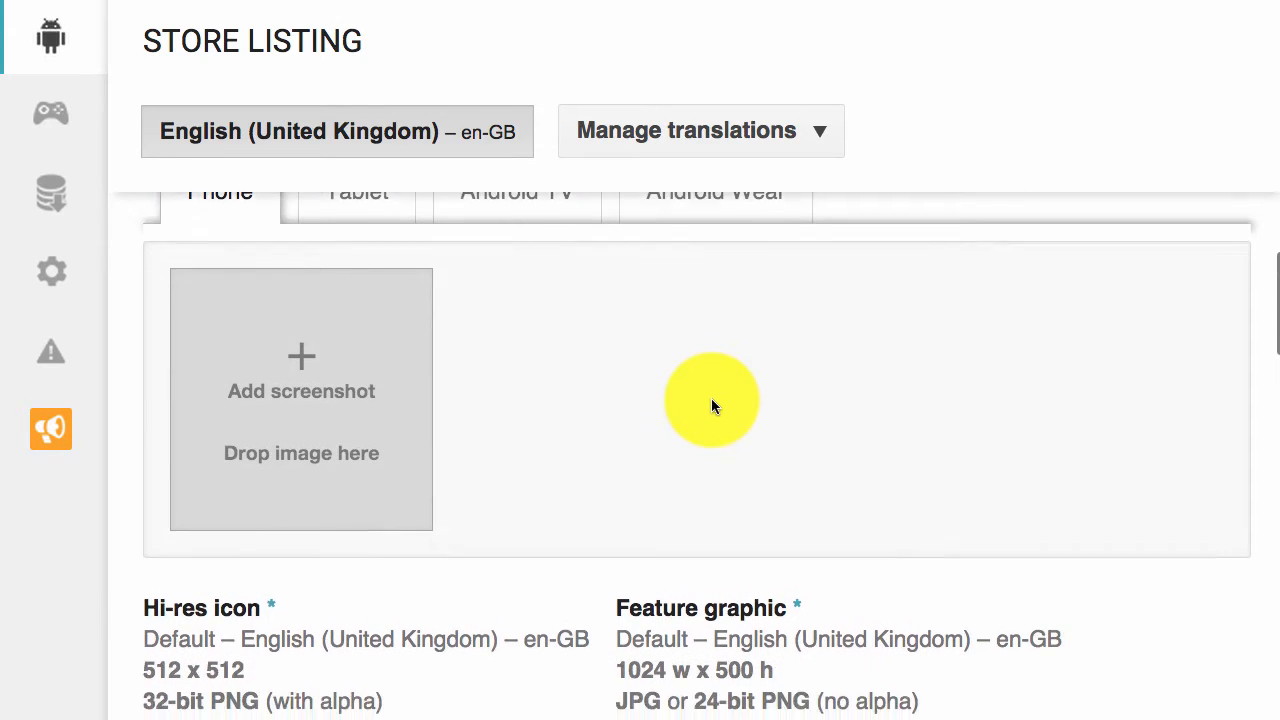
scroll(468, 500, down, 5)
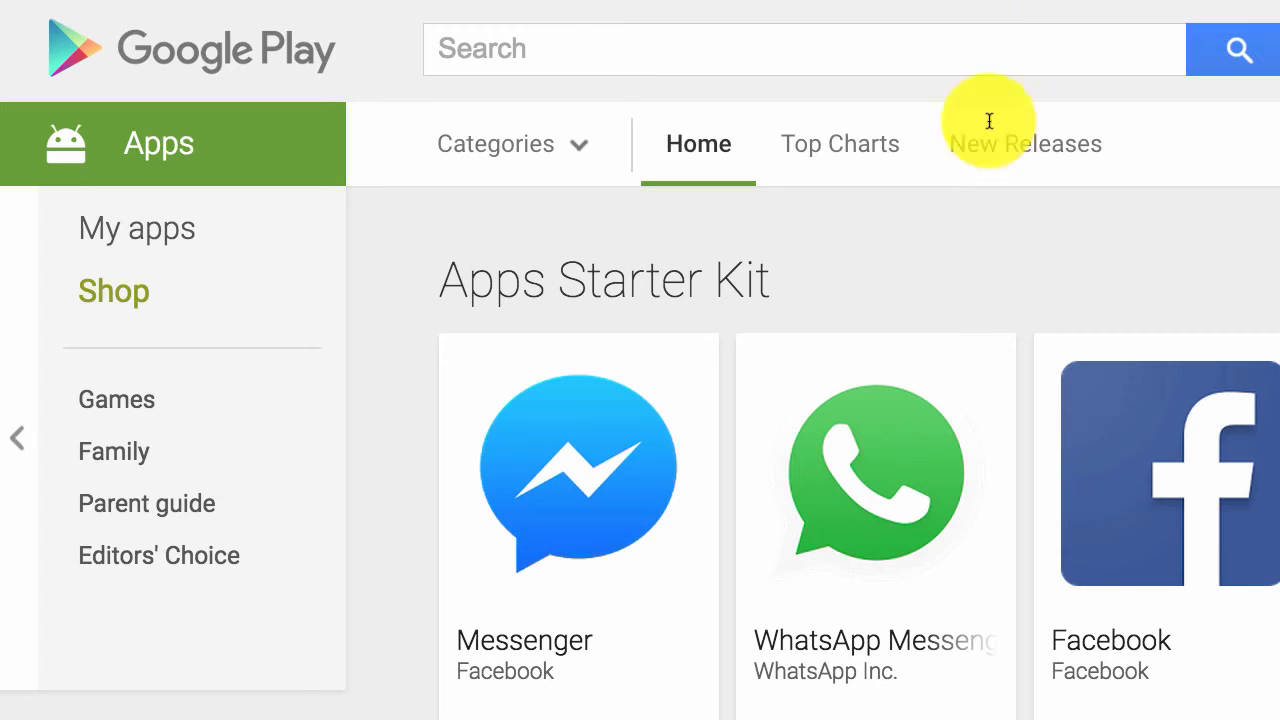
Step: Switch to the Google Play Apps home page and browse the app icons from the starter kit through the recommendations
scroll(672, 380, down, 6)
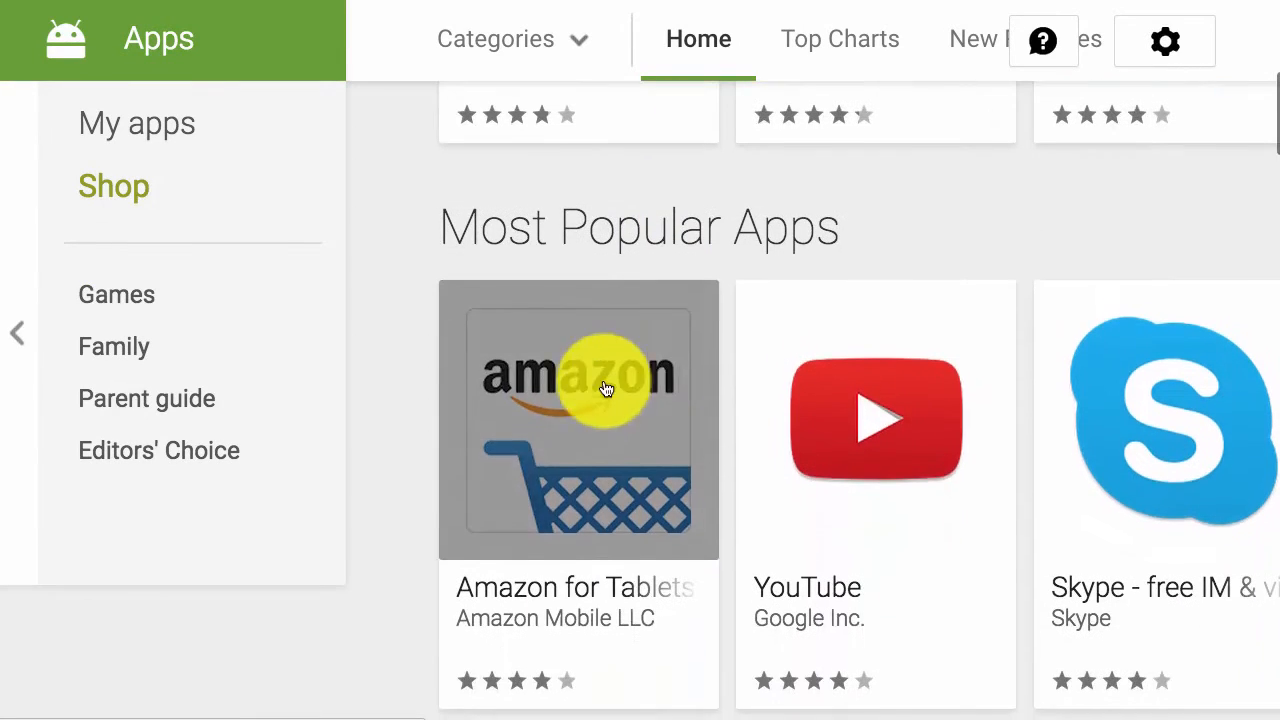
scroll(906, 414, down, 4)
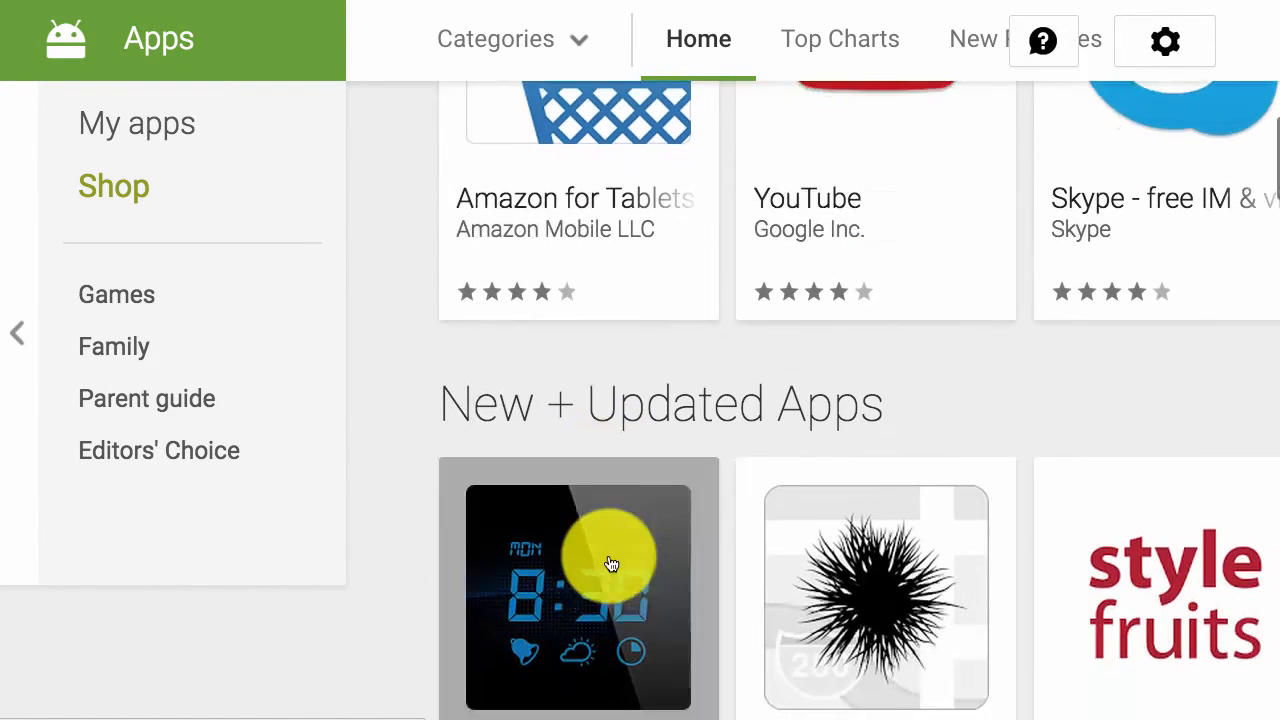
scroll(612, 565, down, 7)
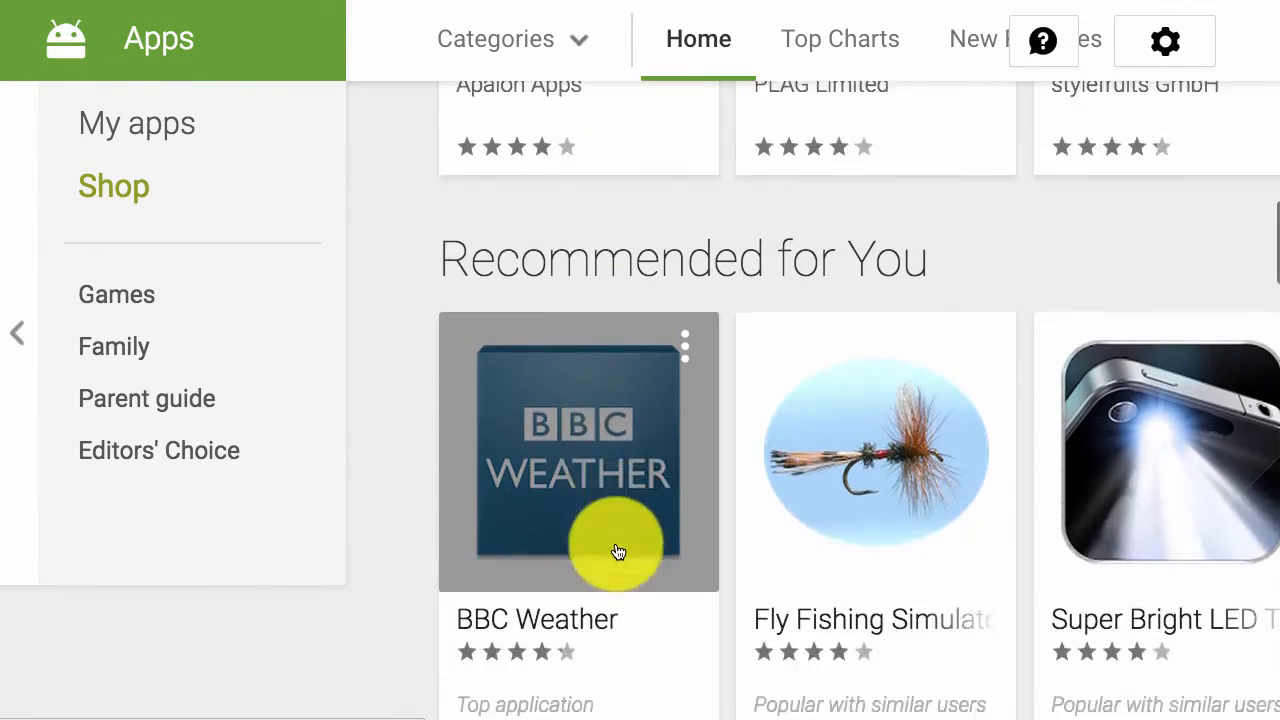
scroll(618, 553, down, 1)
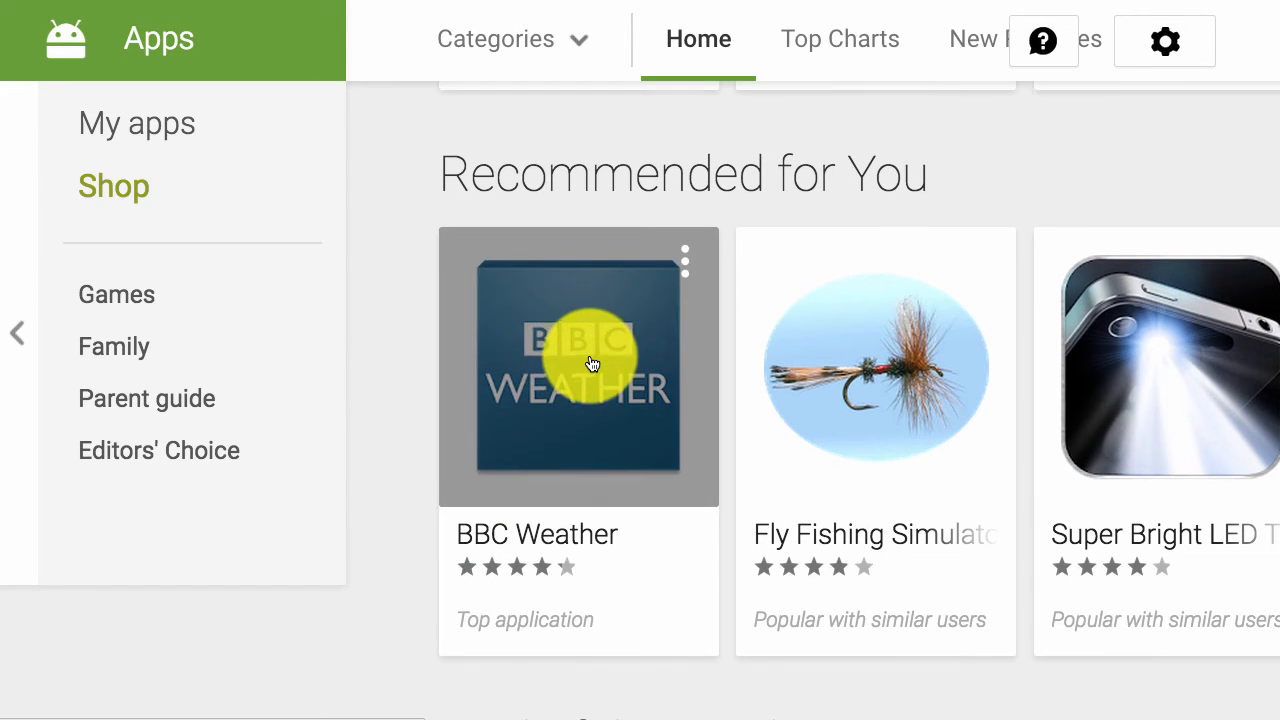
scroll(593, 360, up, 10)
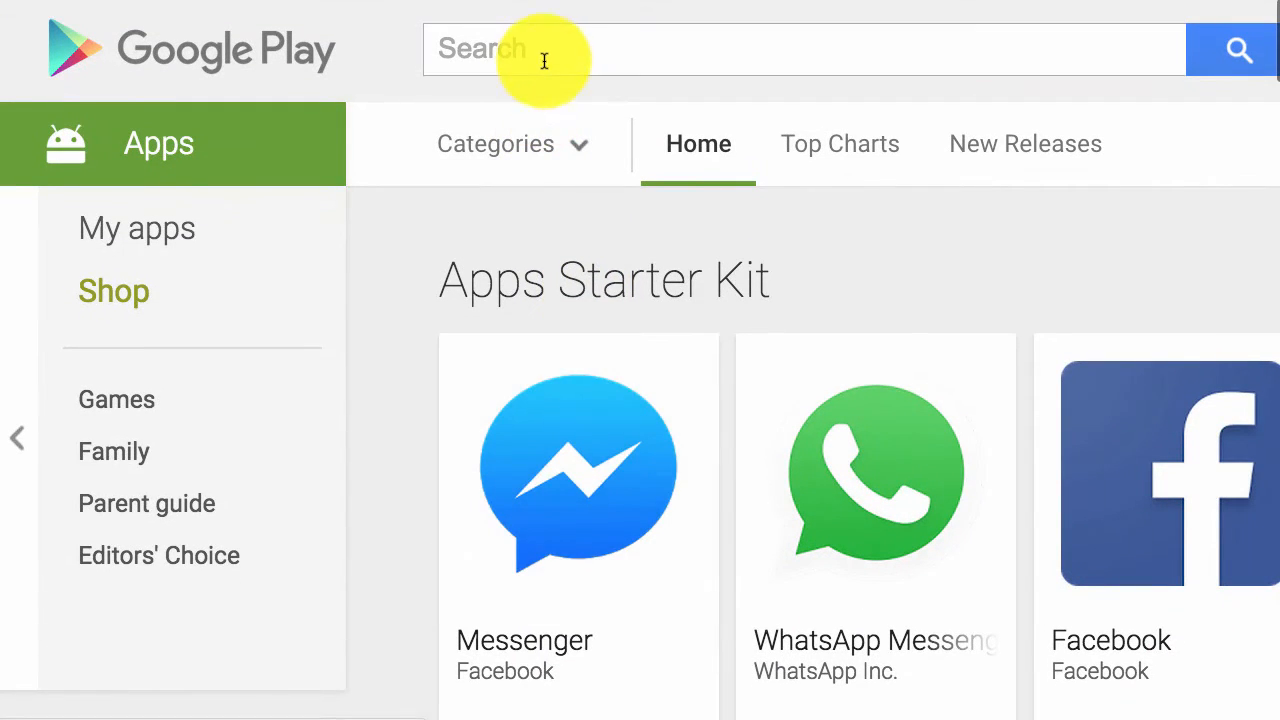
Step: Search Google Play for "golf training app"
click(543, 54)
text(fishing)
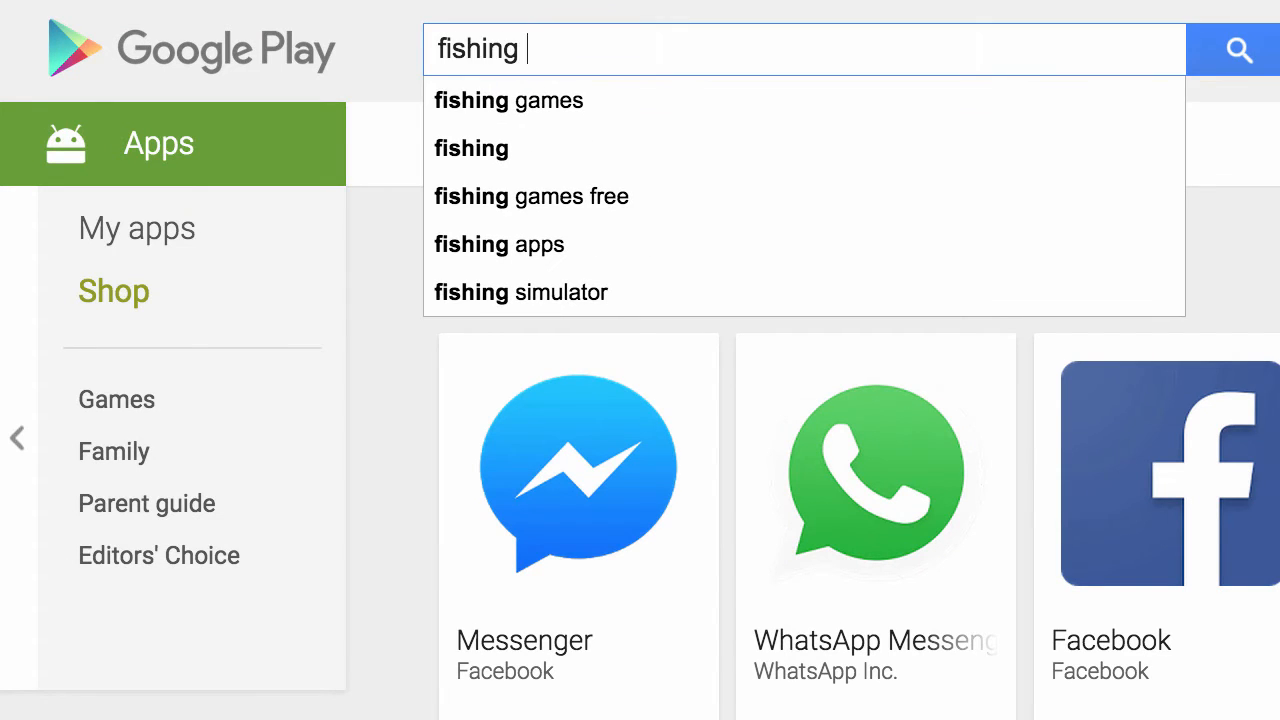
key(ctrl+a)
text(gol)
text(raining app)
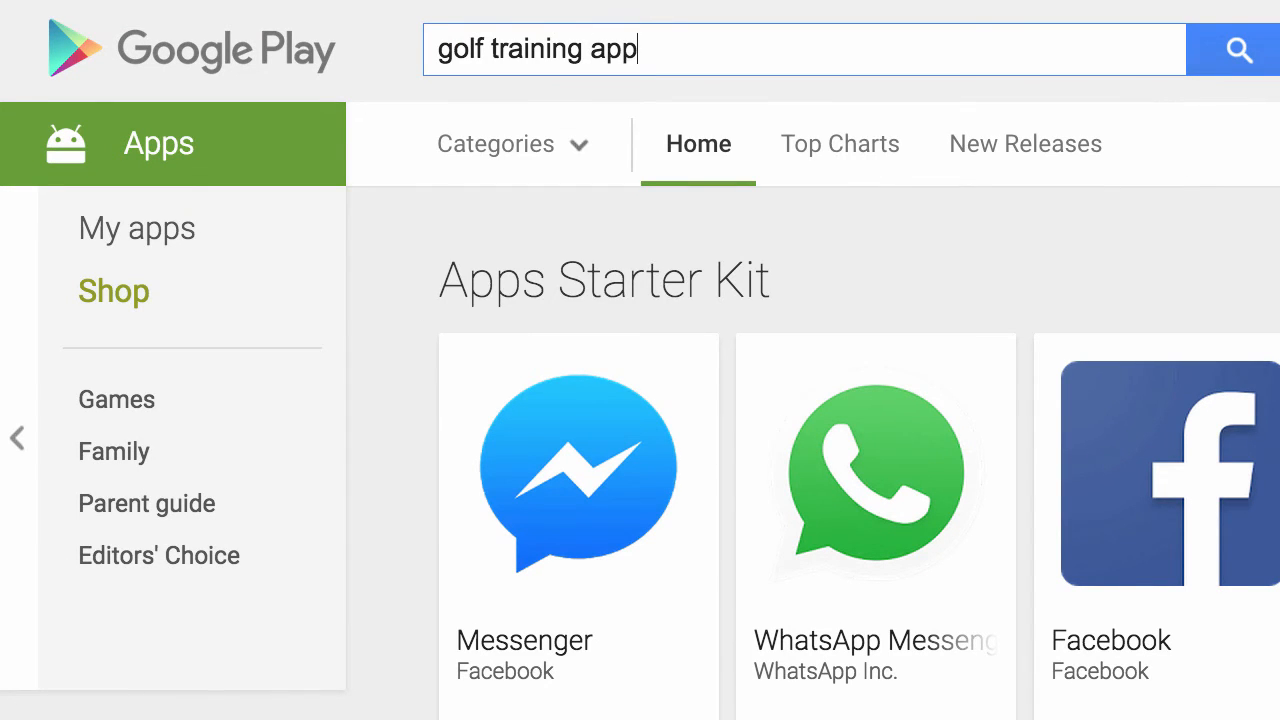
key(Return)
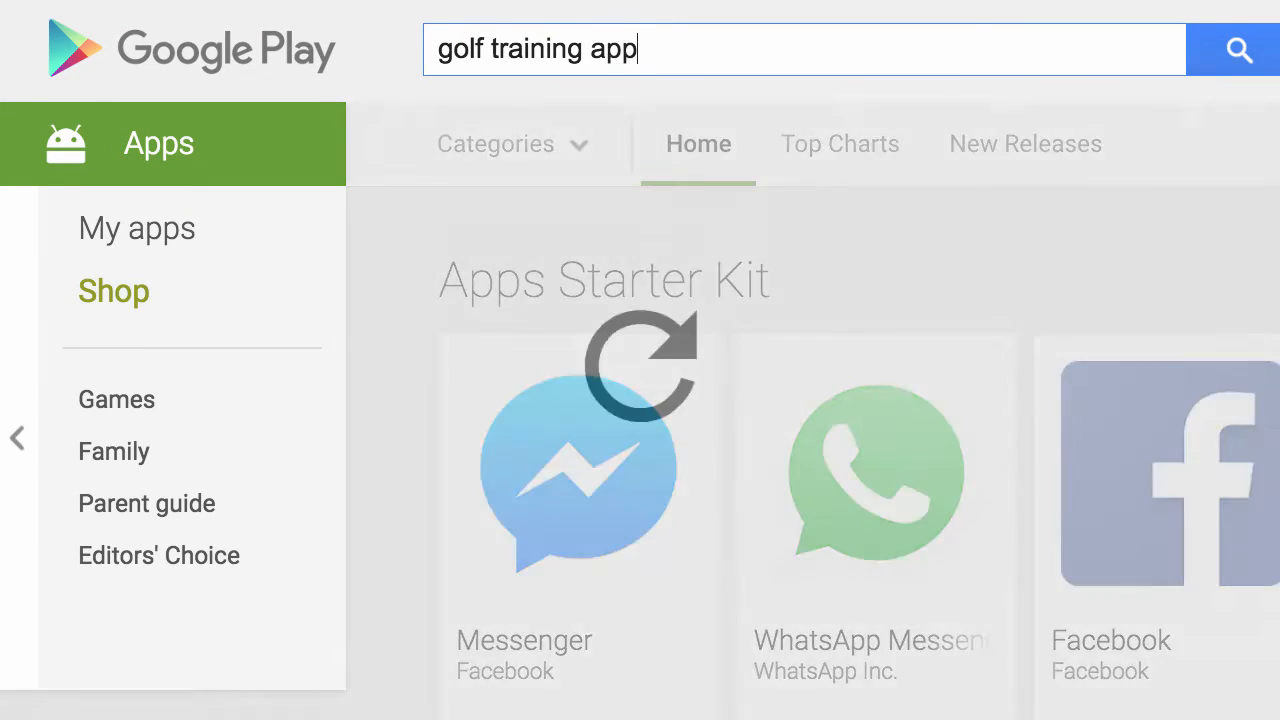
Step: Open the Golf Lessons app by Free Sport Apps and look over its icon, screenshots, reviews and install information
scroll(738, 278, down, 1)
scroll(738, 278, down, 3)
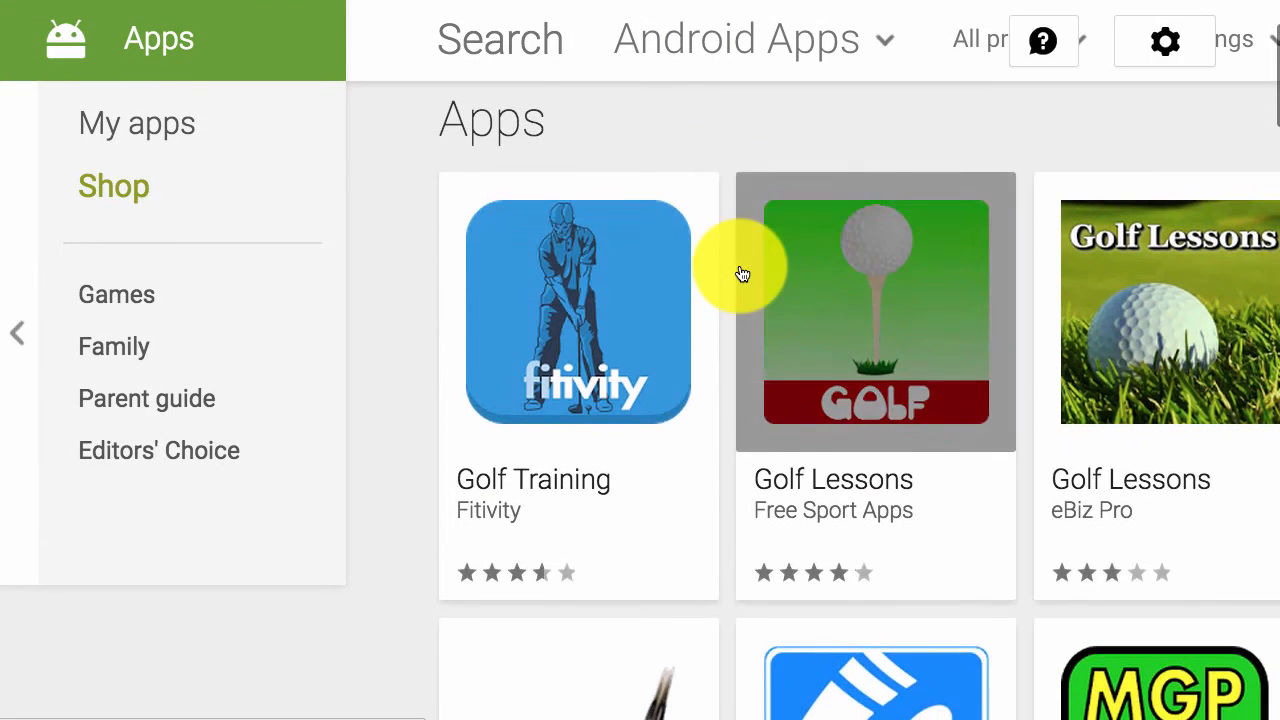
click(834, 428)
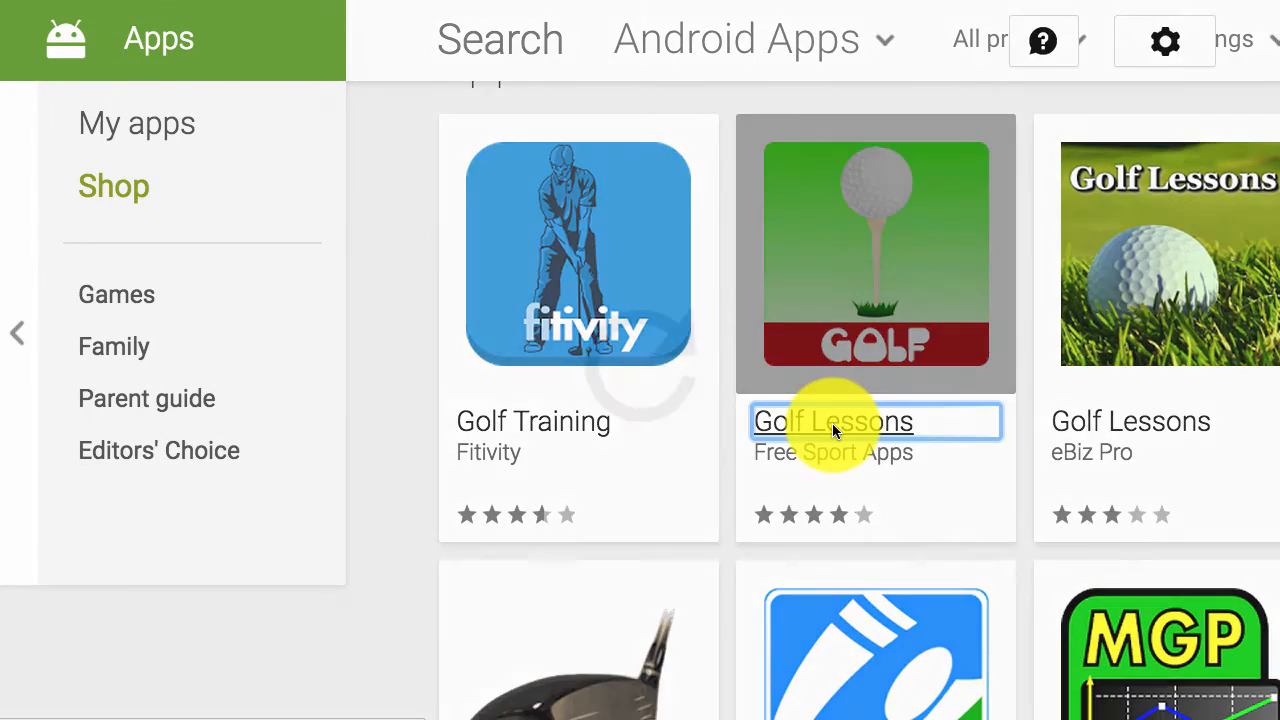
scroll(747, 420, down, 5)
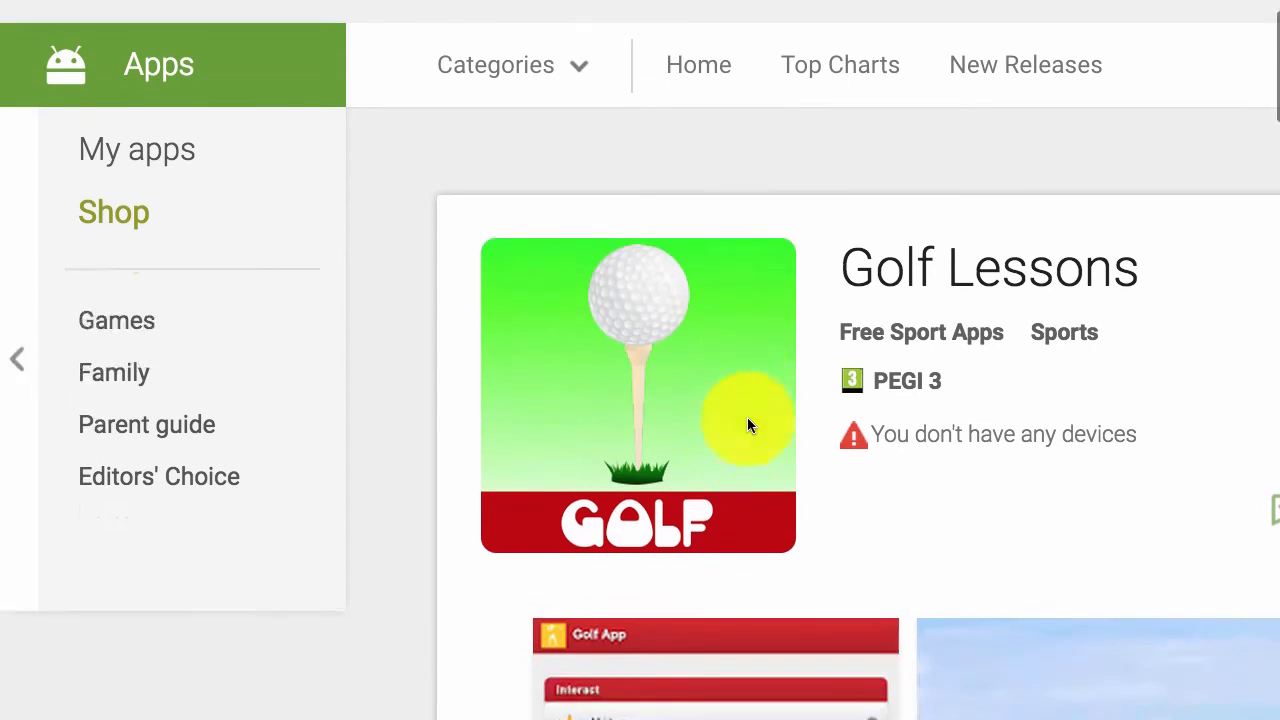
scroll(1090, 399, down, 1)
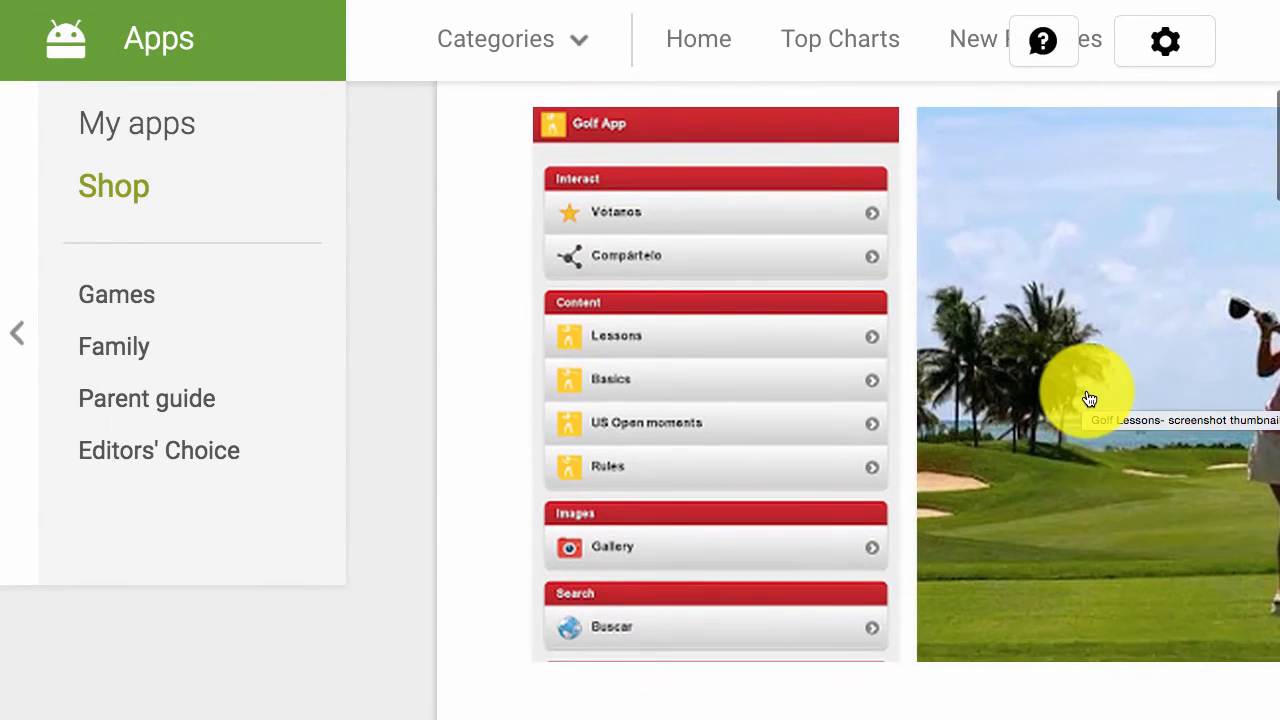
scroll(1051, 392, down, 9)
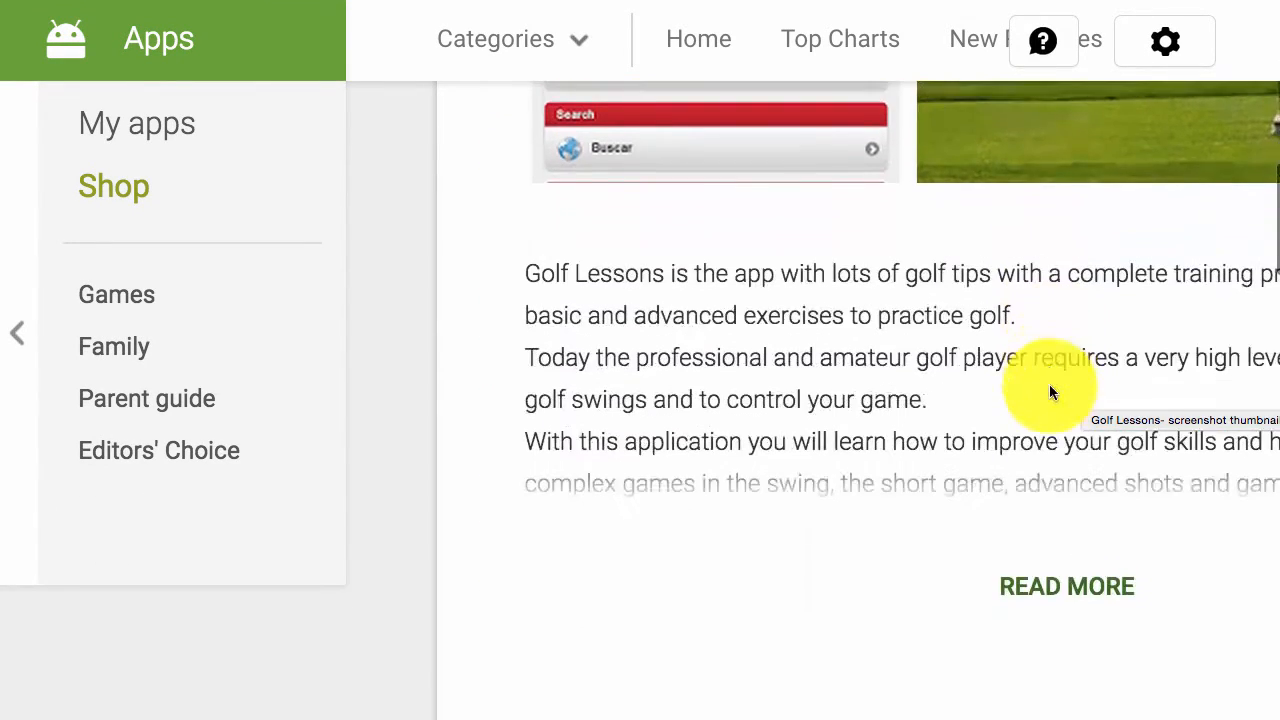
scroll(1049, 392, down, 2)
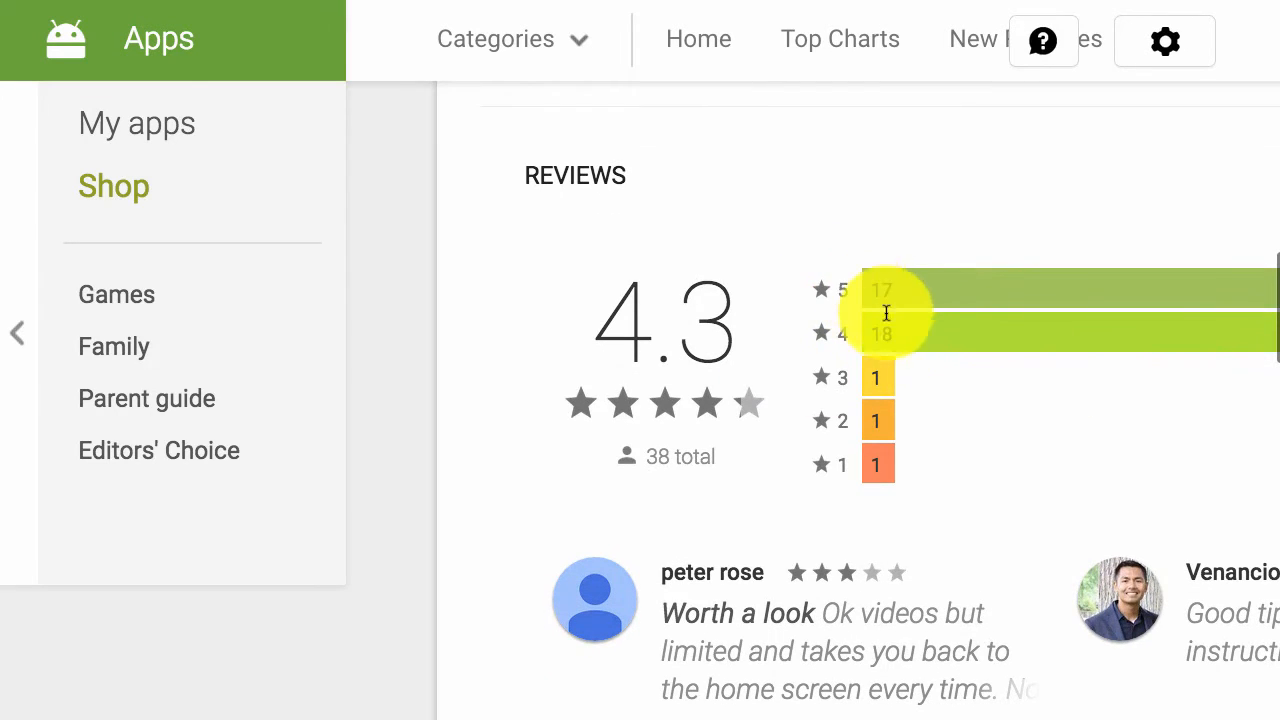
scroll(886, 320, down, 3)
scroll(905, 339, down, 5)
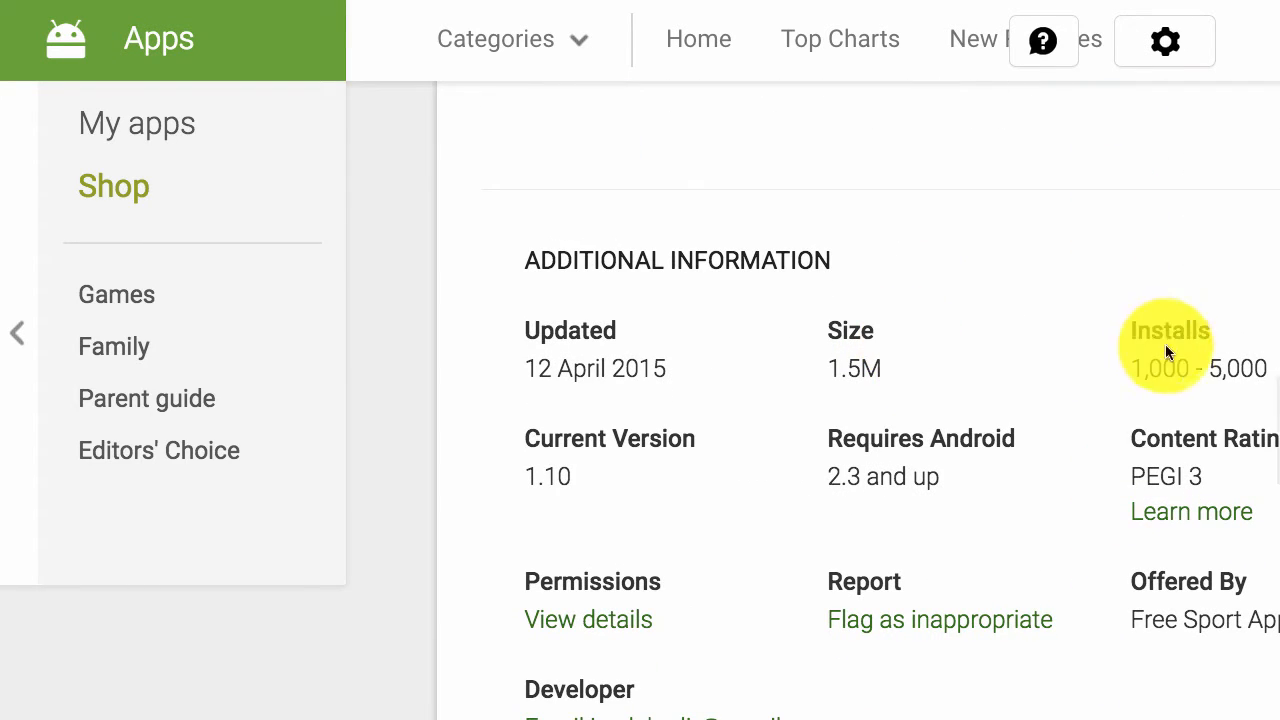
drag(1247, 362, 1037, 356)
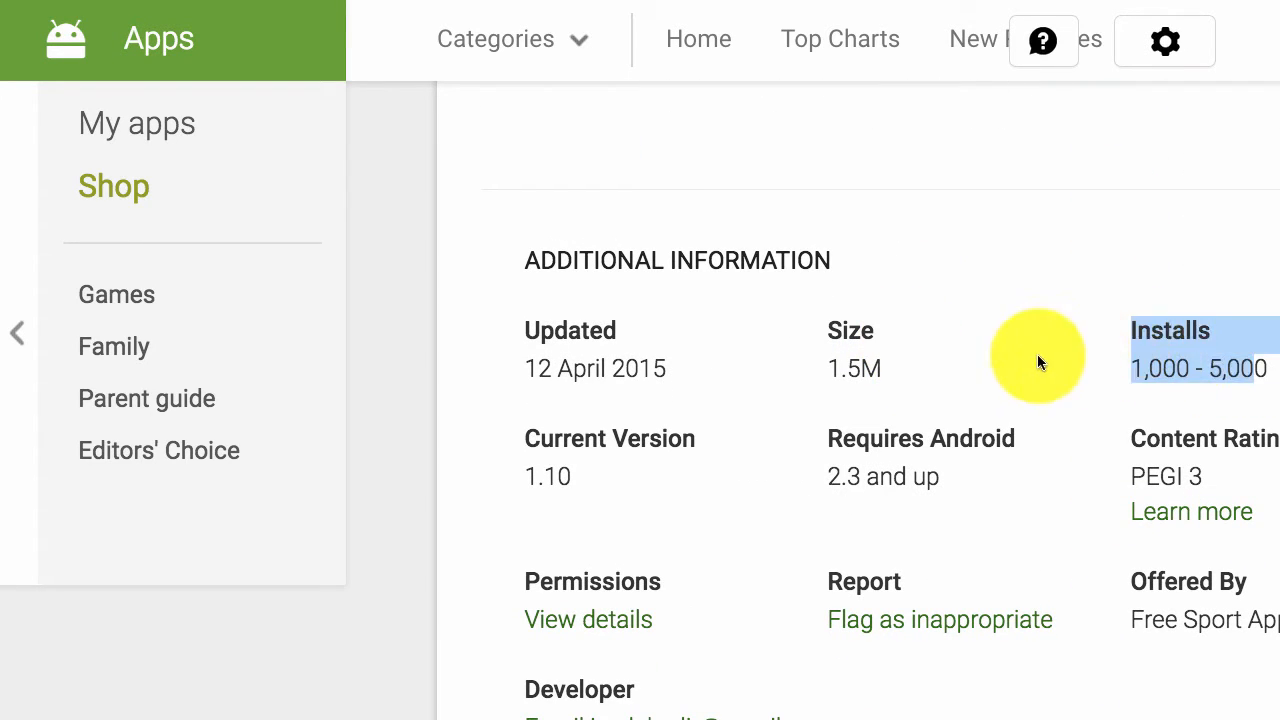
click(1037, 356)
Step: Revisit the Golf Lessons screenshots, expand the app's full description and read how its features are presented
scroll(1037, 360, up, 10)
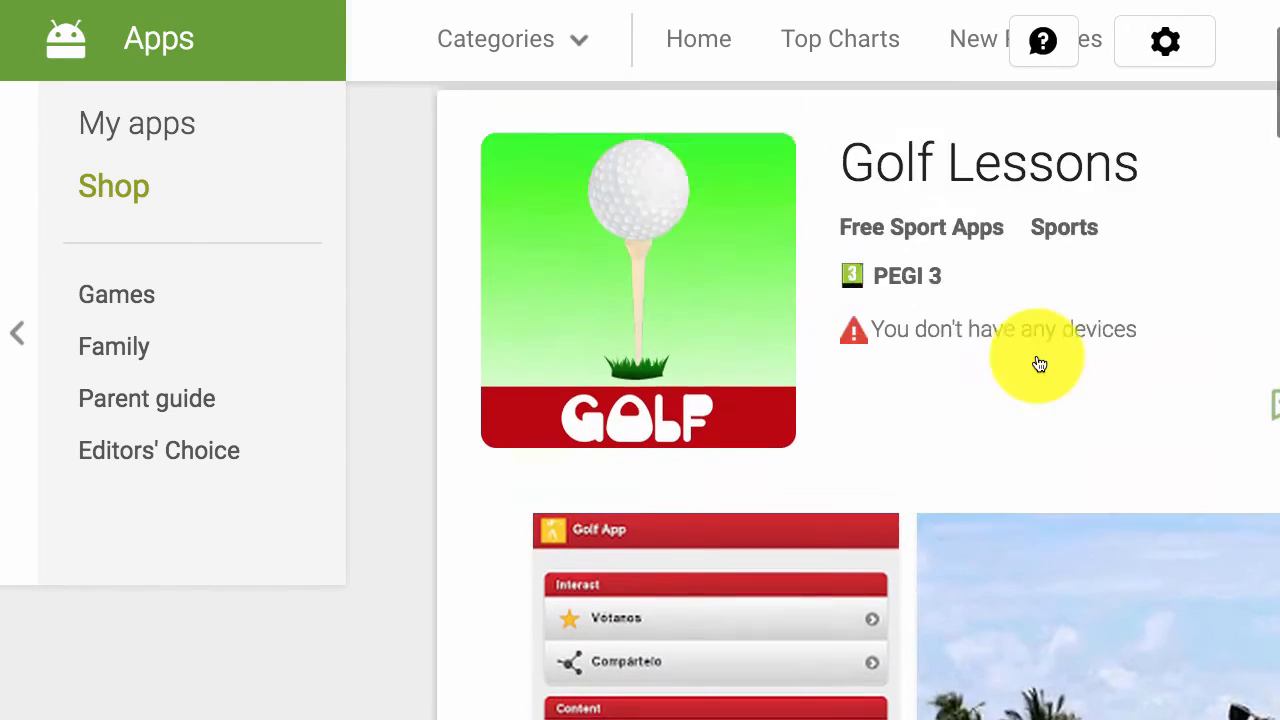
scroll(1037, 363, down, 5)
scroll(963, 531, down, 2)
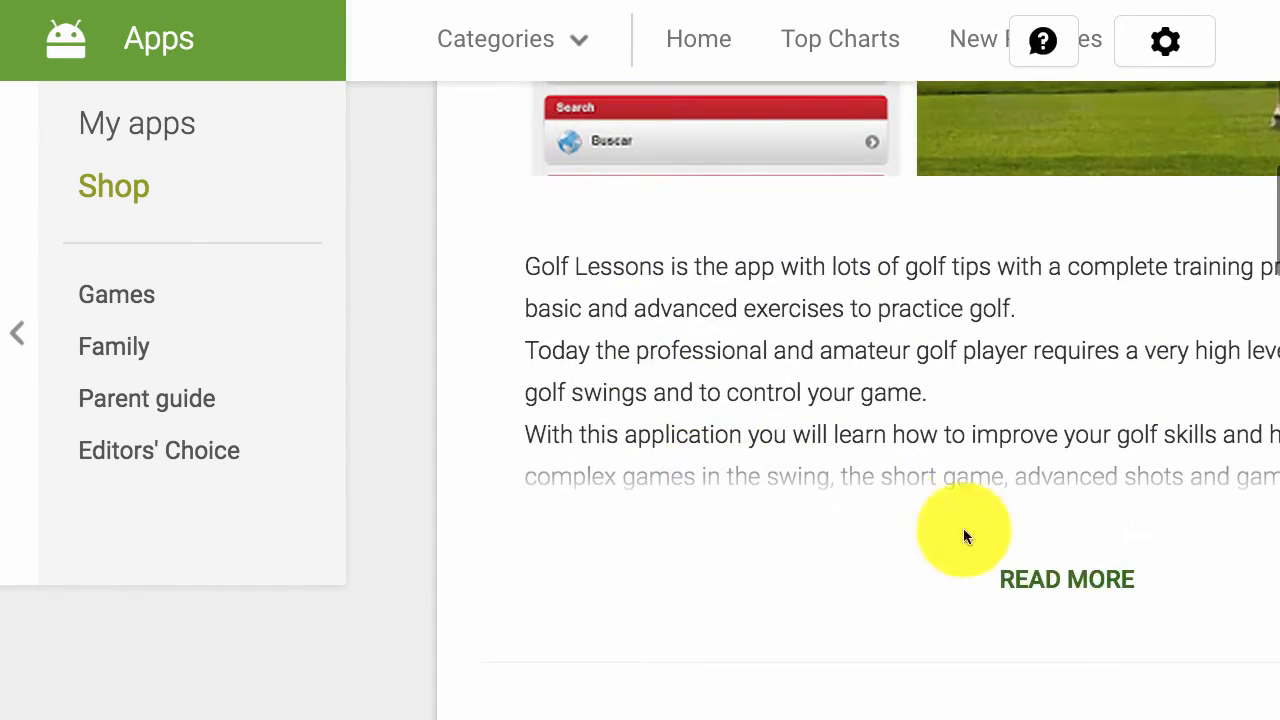
click(1061, 568)
scroll(893, 440, down, 4)
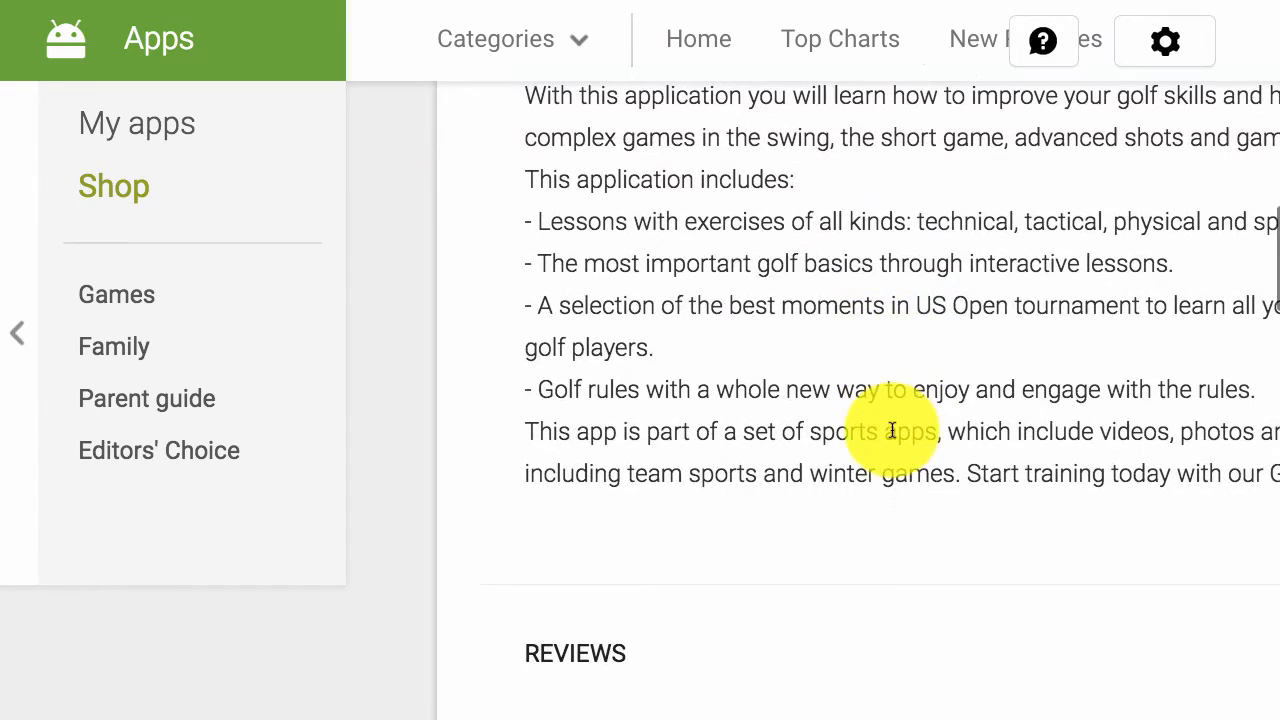
scroll(893, 430, up, 5)
scroll(893, 430, up, 5)
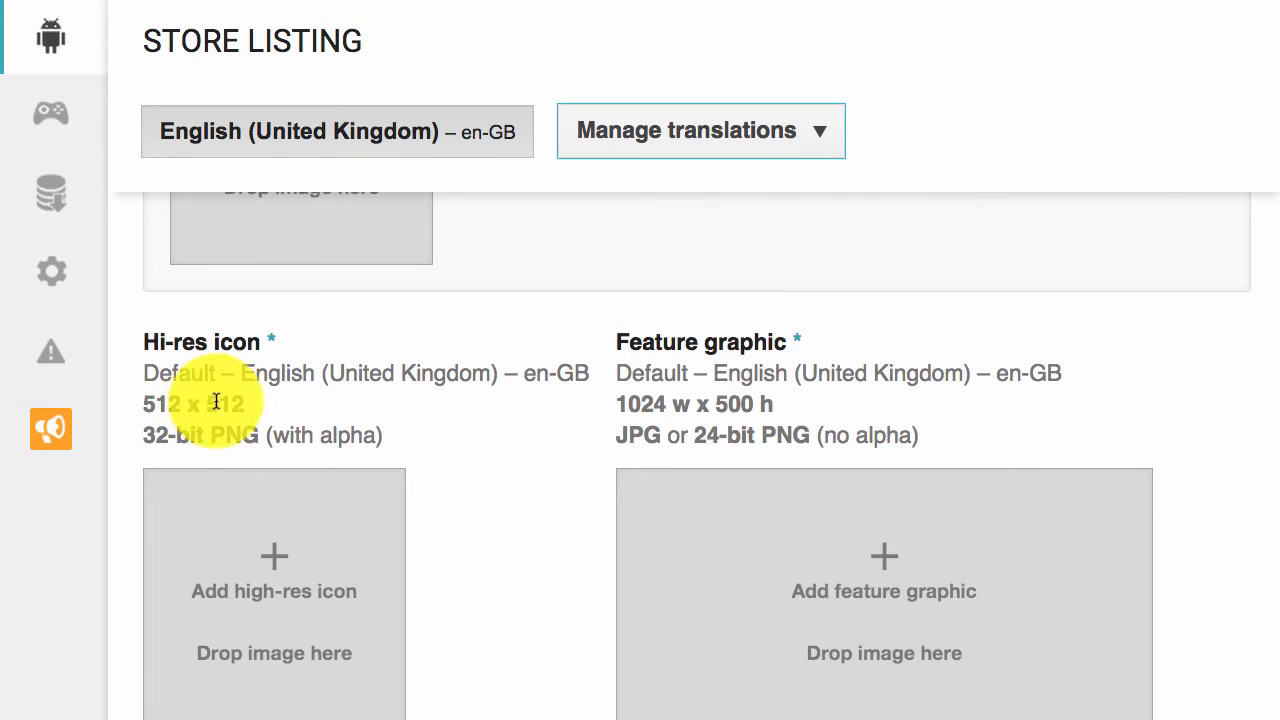
Step: In the Zapable app's store listing, examine the size and format requirements for the hi-res icon and feature graphic
drag(249, 403, 160, 403)
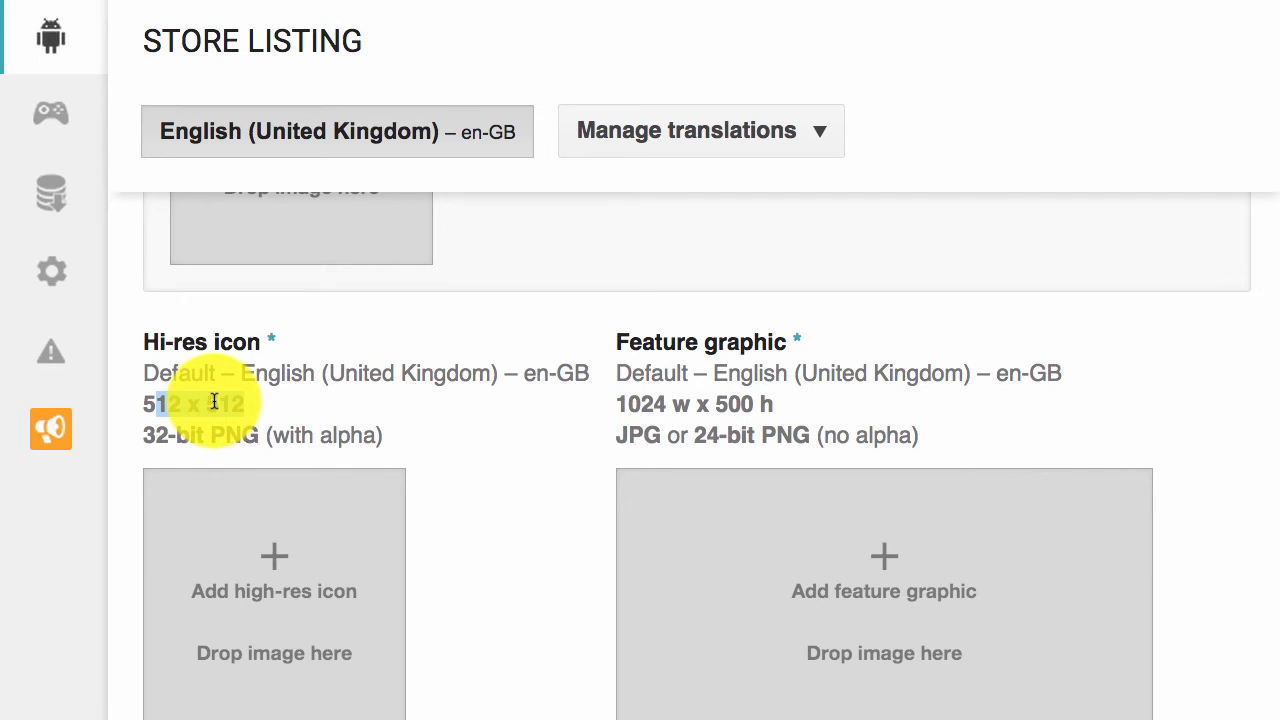
drag(214, 401, 144, 403)
click(687, 352)
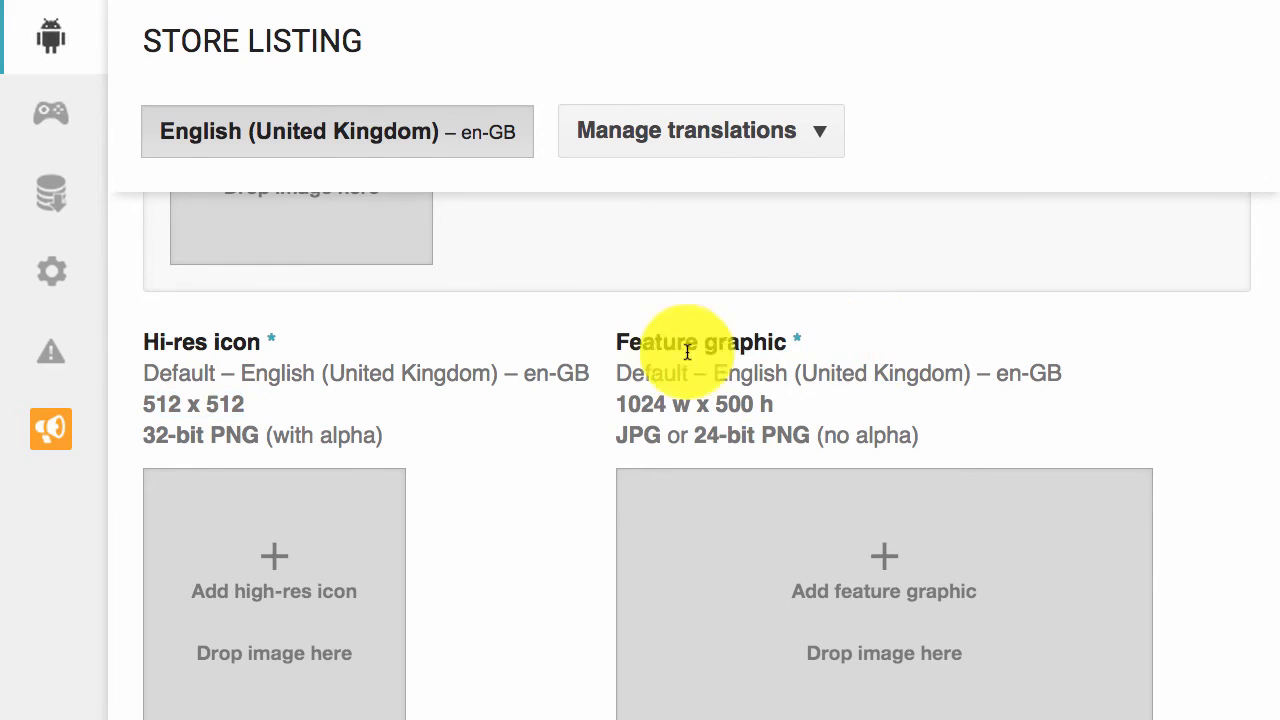
drag(687, 352, 655, 348)
drag(776, 400, 527, 408)
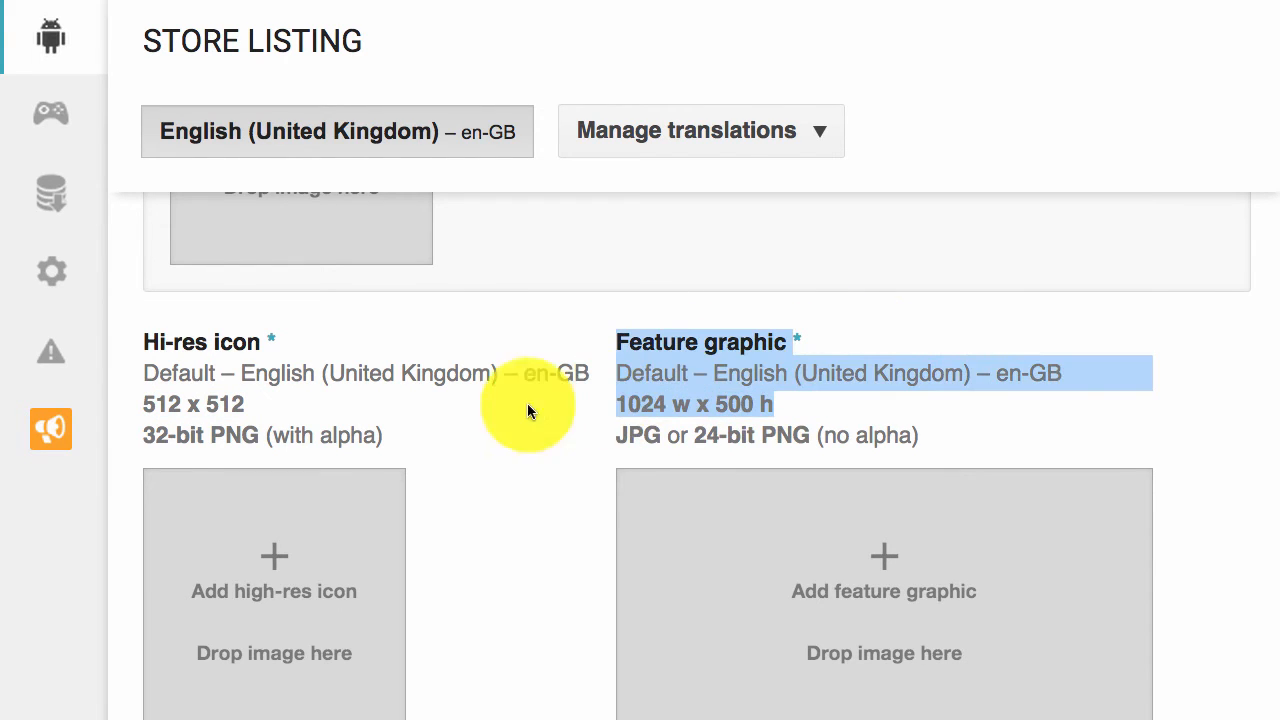
click(527, 411)
drag(776, 405, 628, 406)
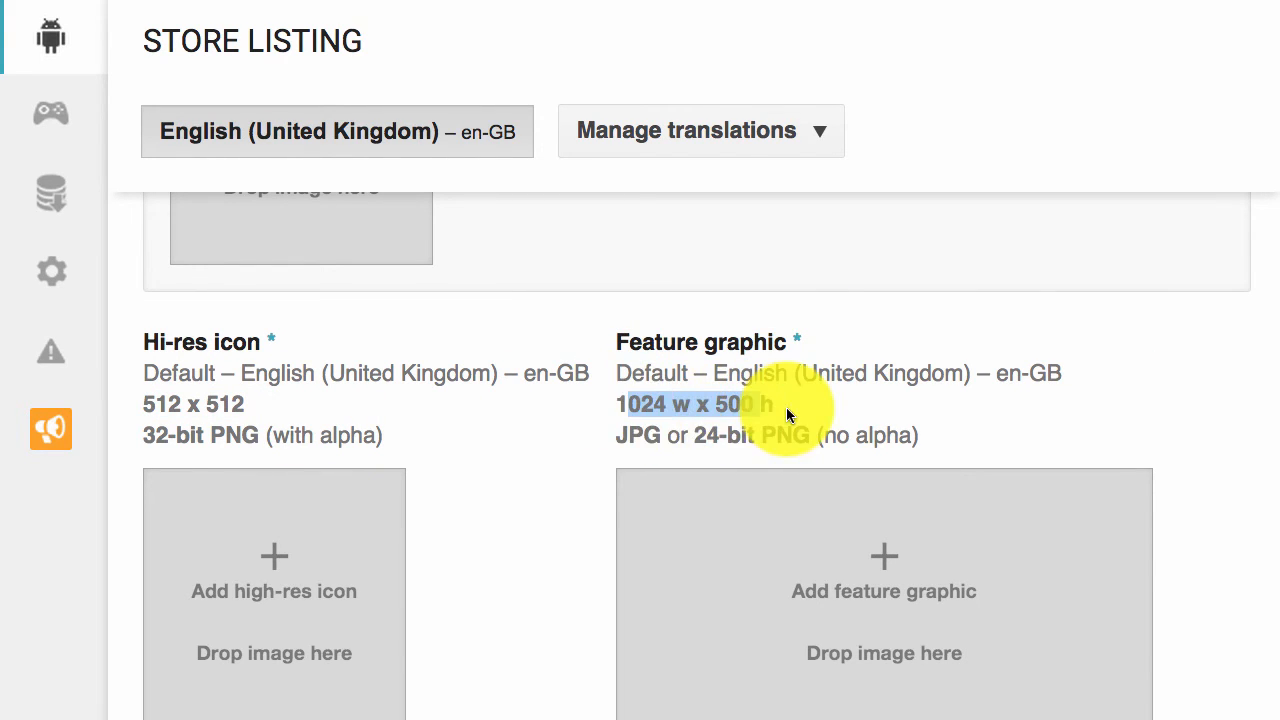
scroll(850, 380, down, 3)
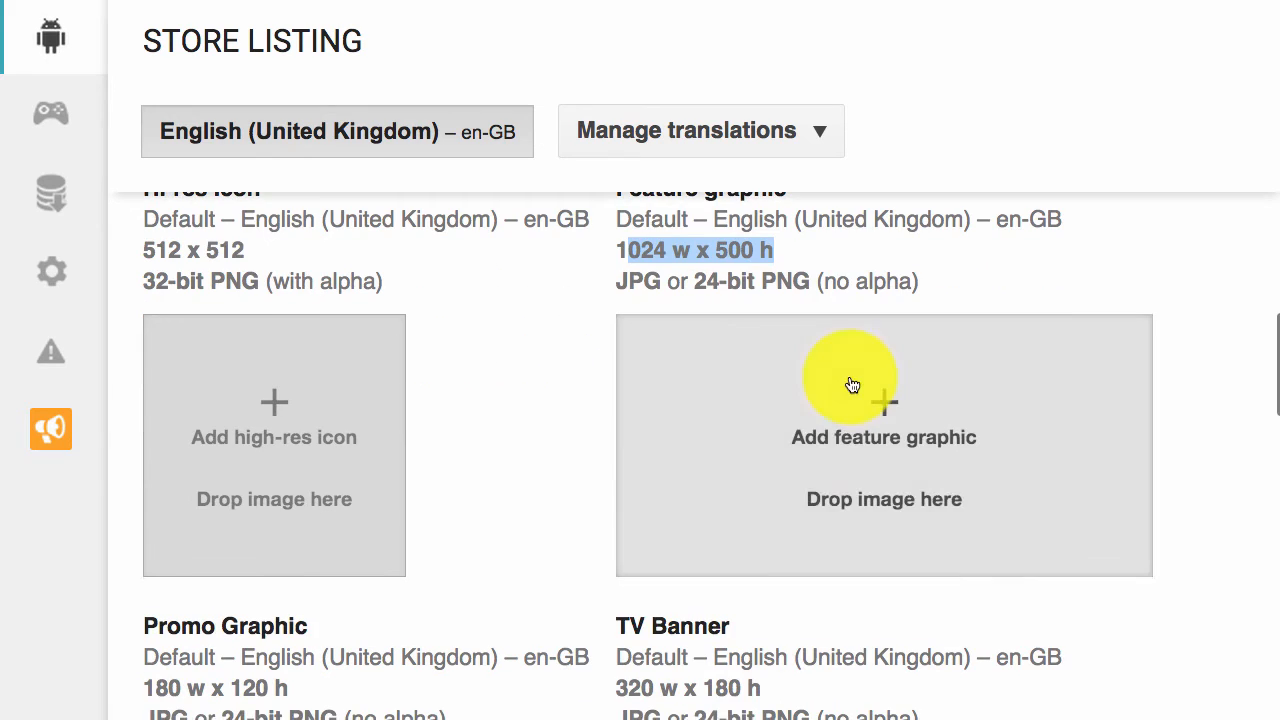
scroll(849, 291, up, 1)
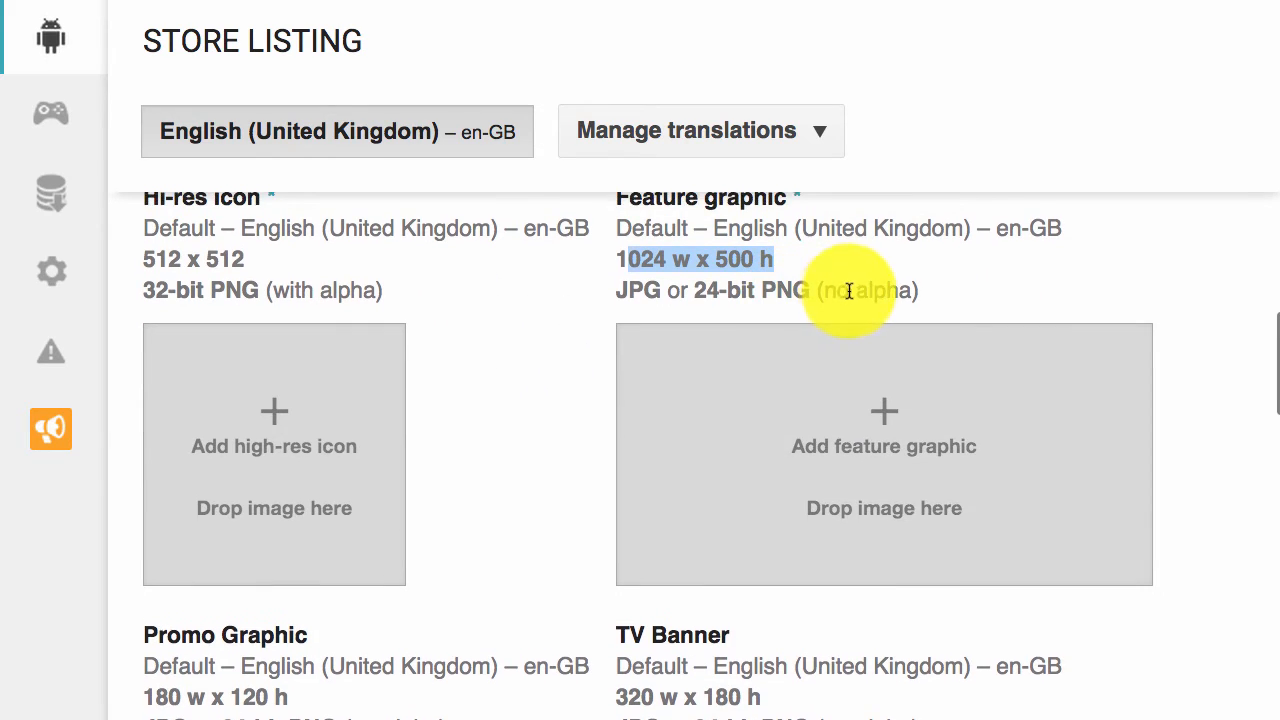
scroll(850, 296, up, 1)
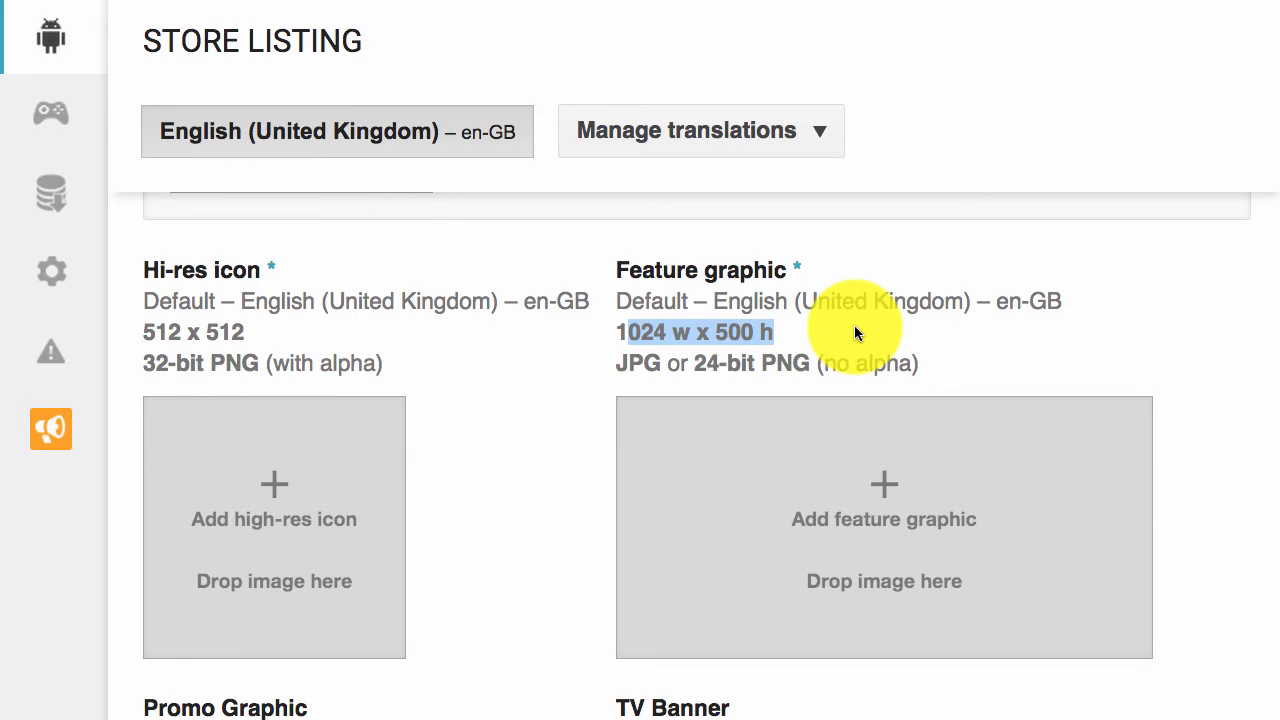
click(898, 334)
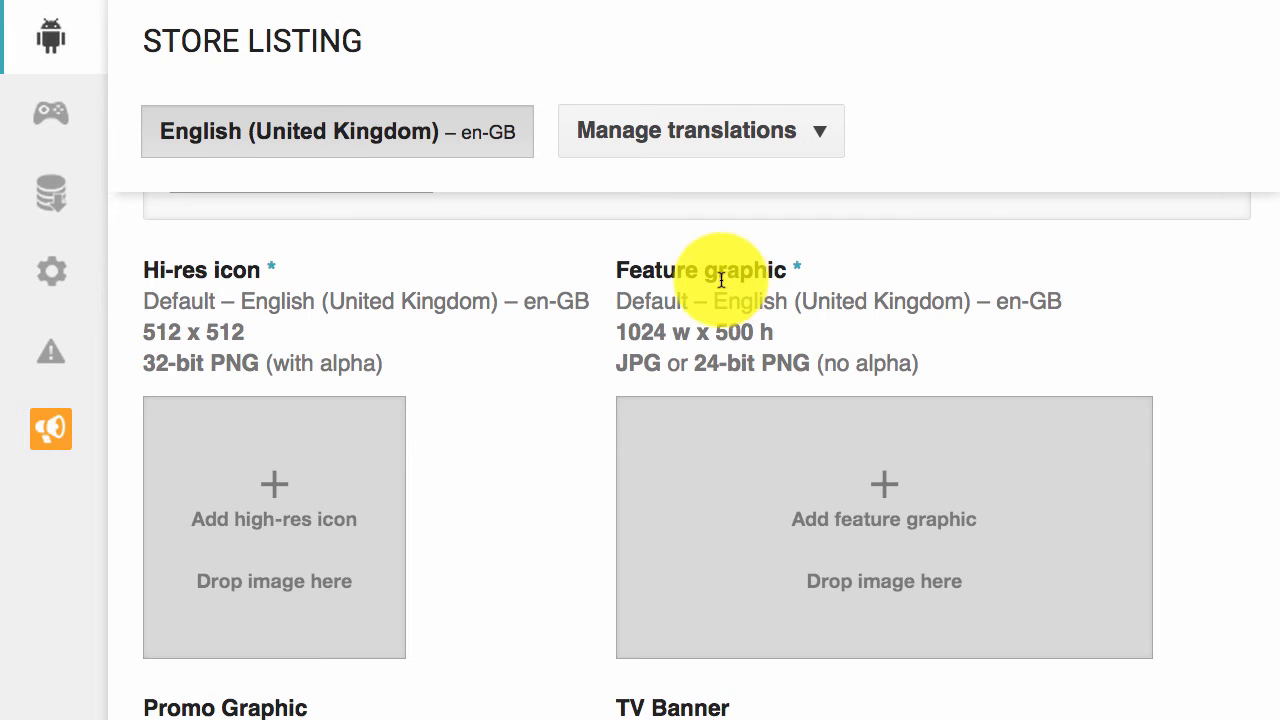
Step: Examine the promo graphic and TV banner requirements, and put the cursor in the empty Promo Video URL field
scroll(690, 275, down, 5)
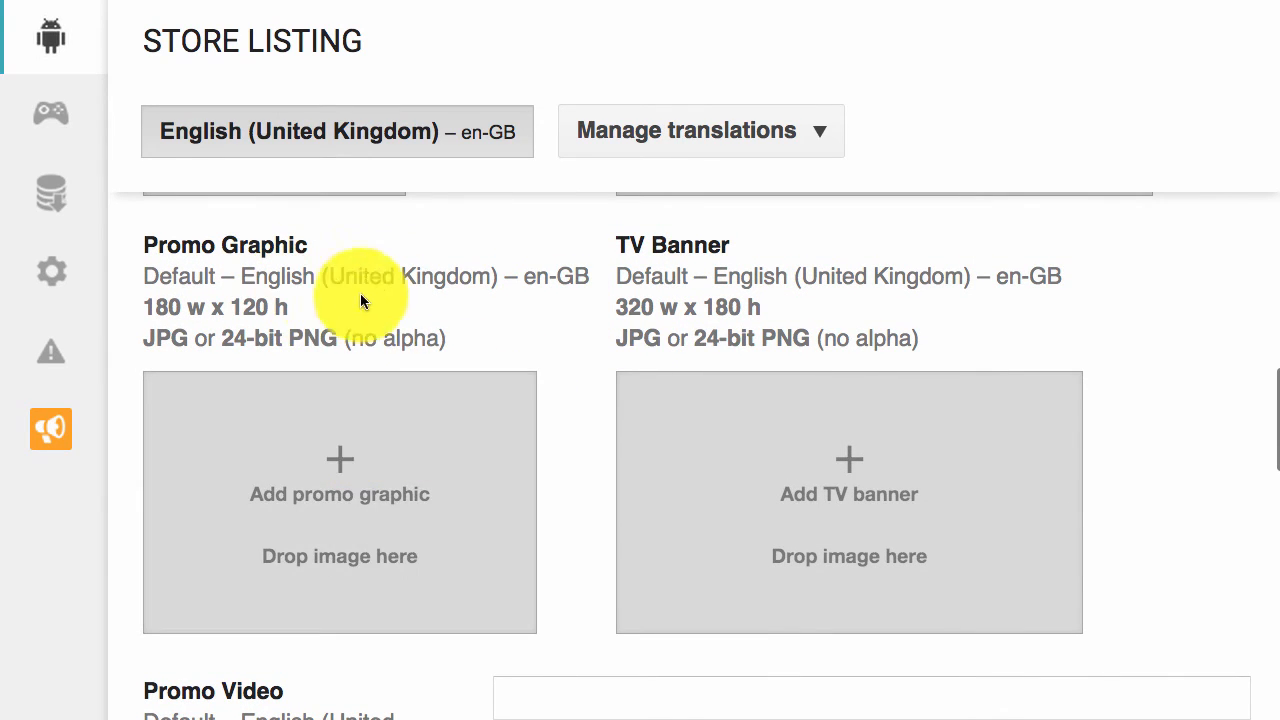
scroll(423, 306, up, 5)
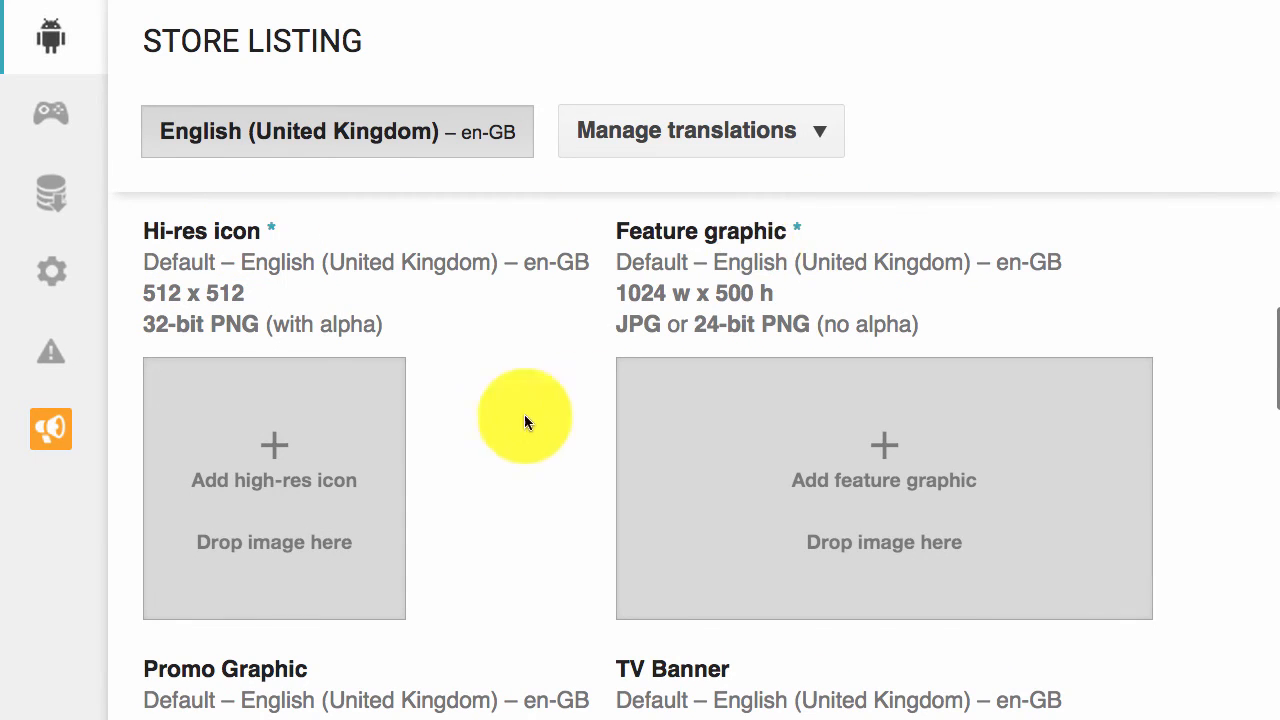
scroll(505, 420, down, 2)
scroll(880, 522, down, 3)
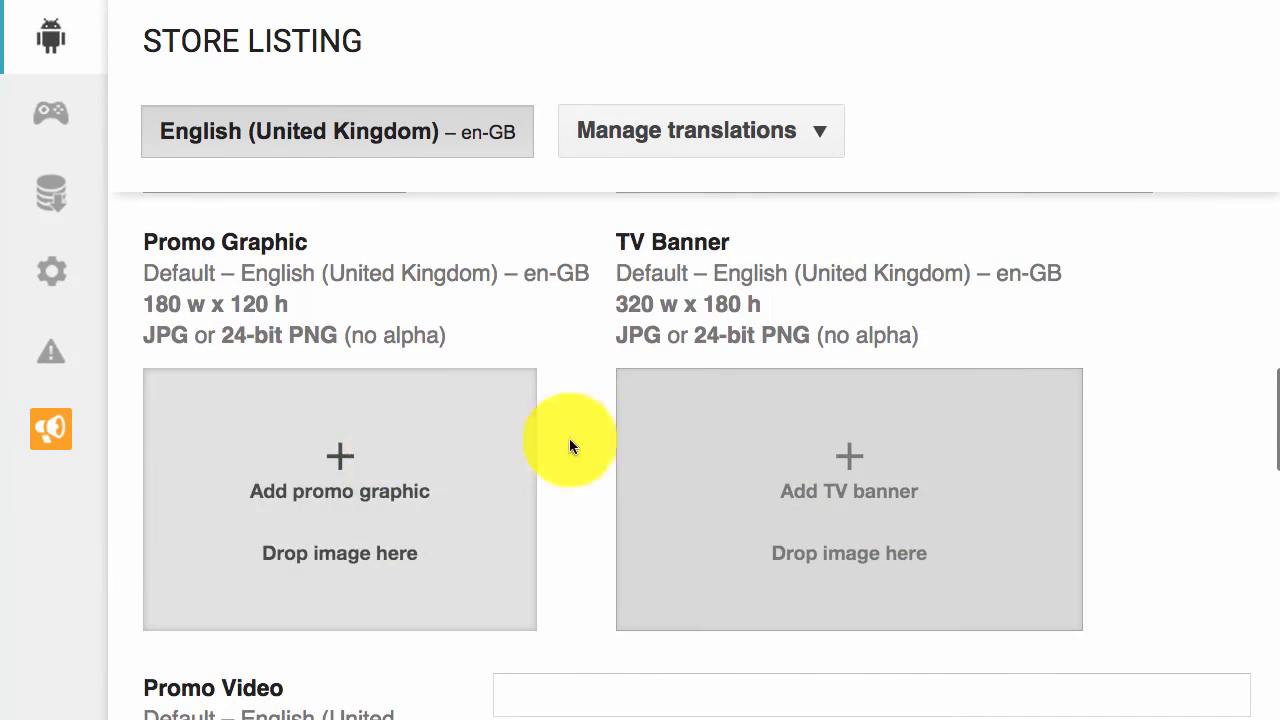
scroll(599, 460, down, 3)
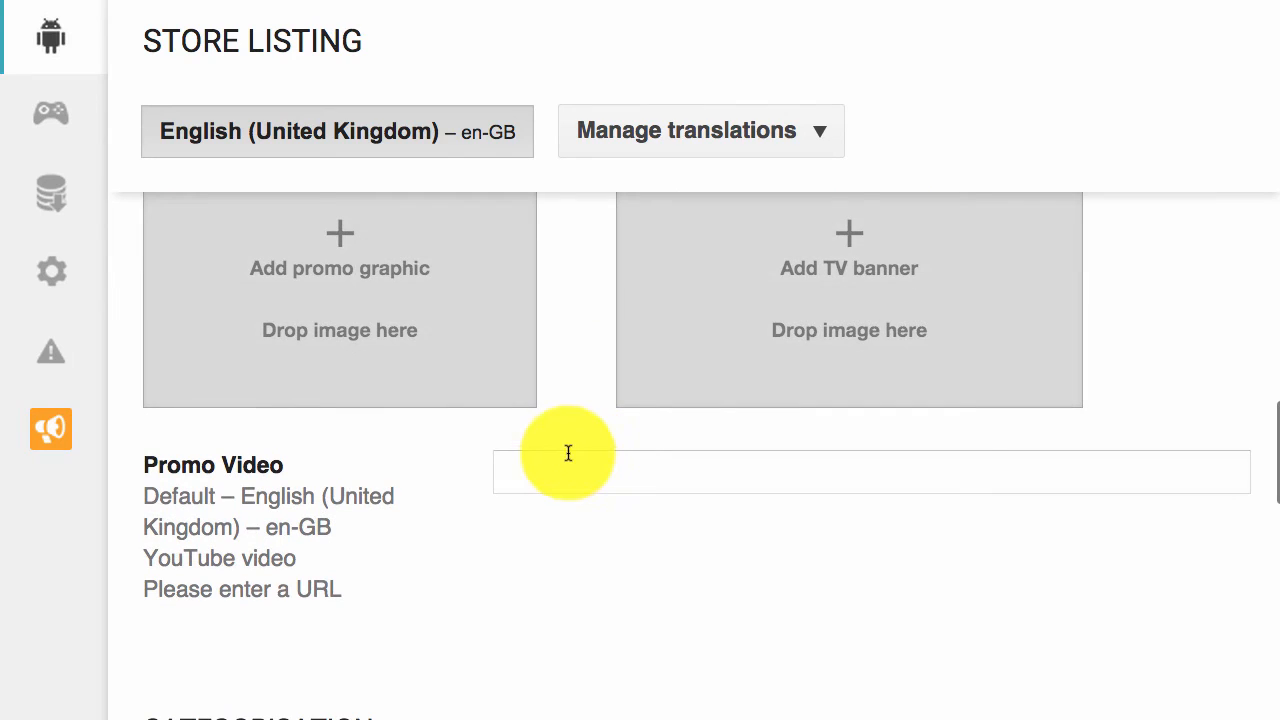
click(557, 459)
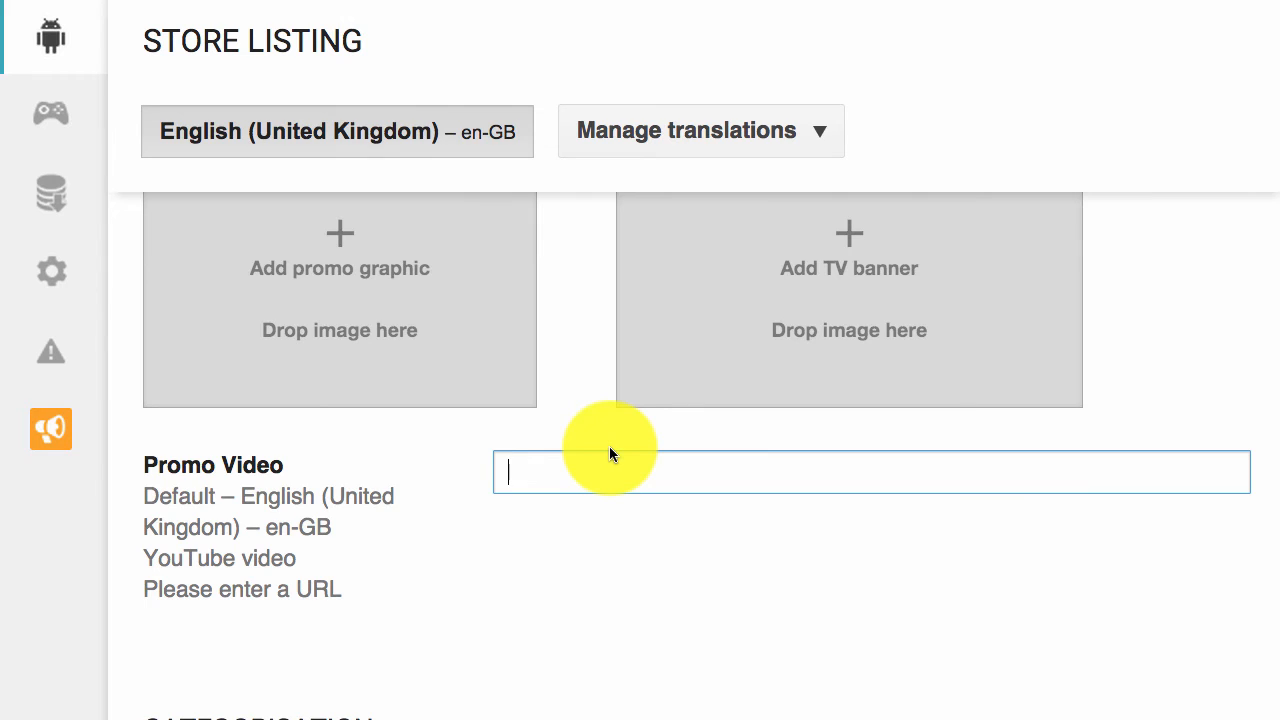
Step: Set the application type to Applications in the Categorisation section
scroll(705, 352, down, 3)
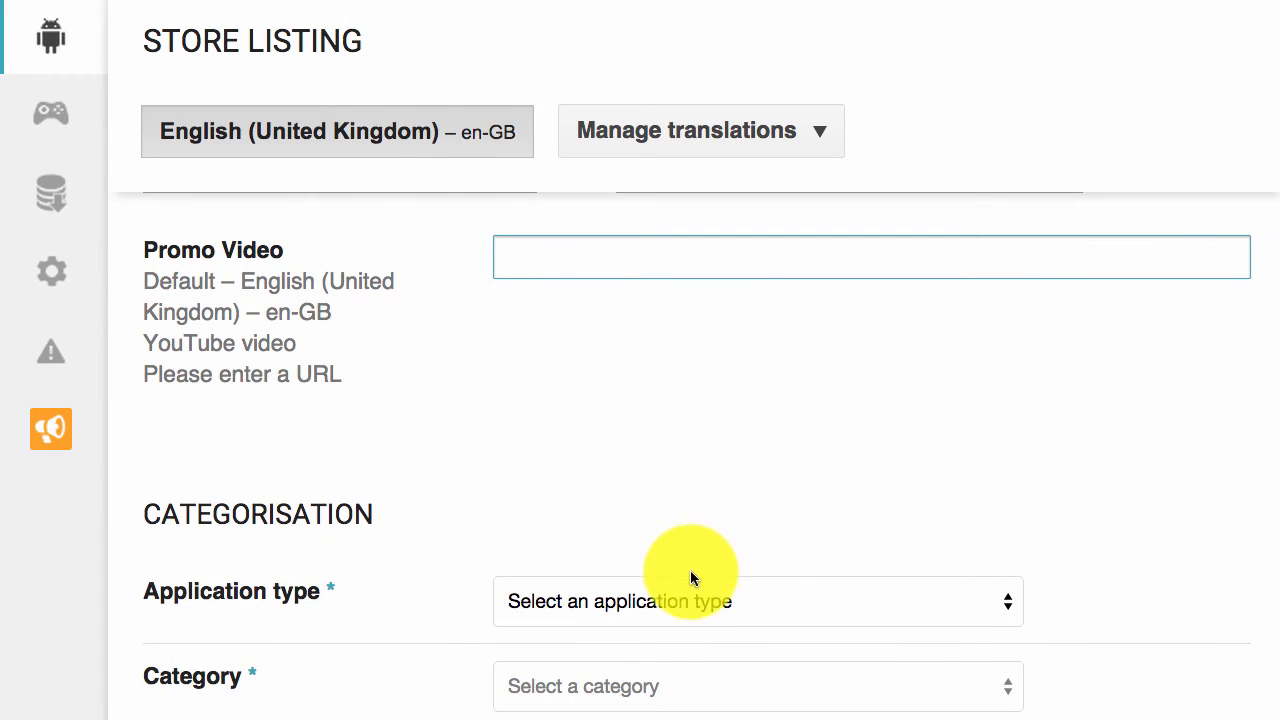
click(684, 600)
click(649, 631)
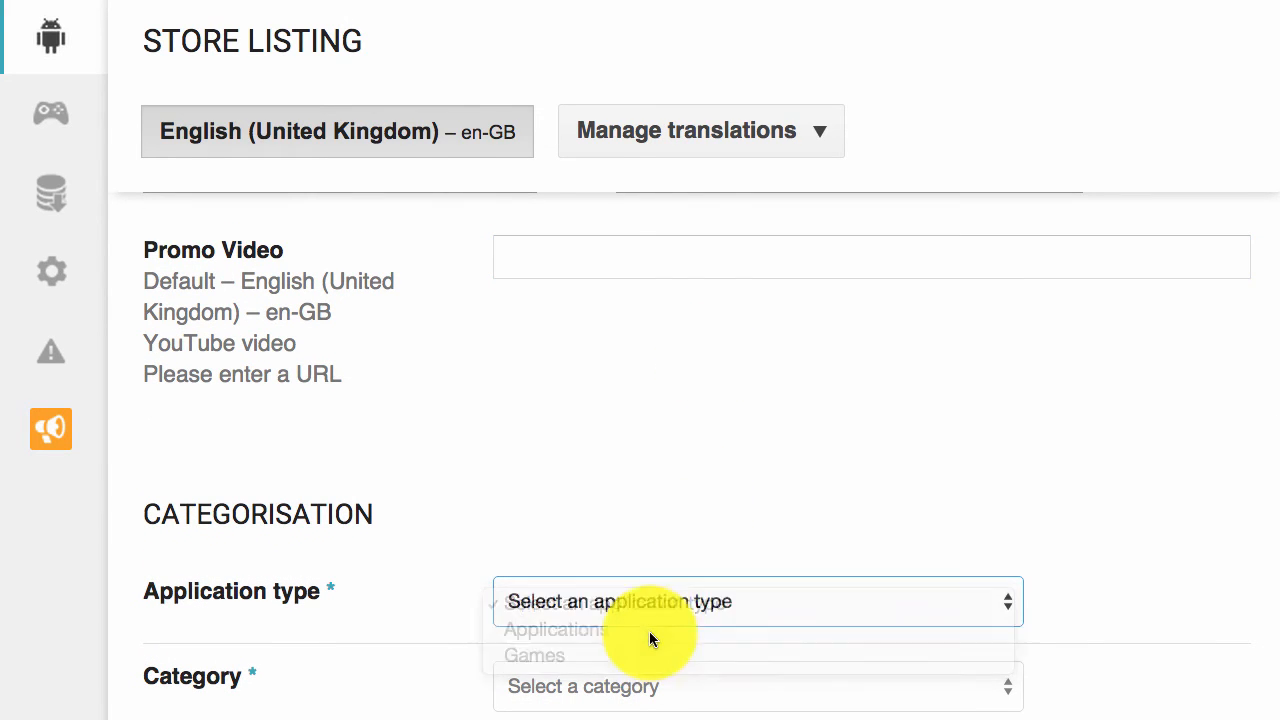
Step: Look through the available app categories in the Categorisation section, and close the list without choosing one
click(628, 694)
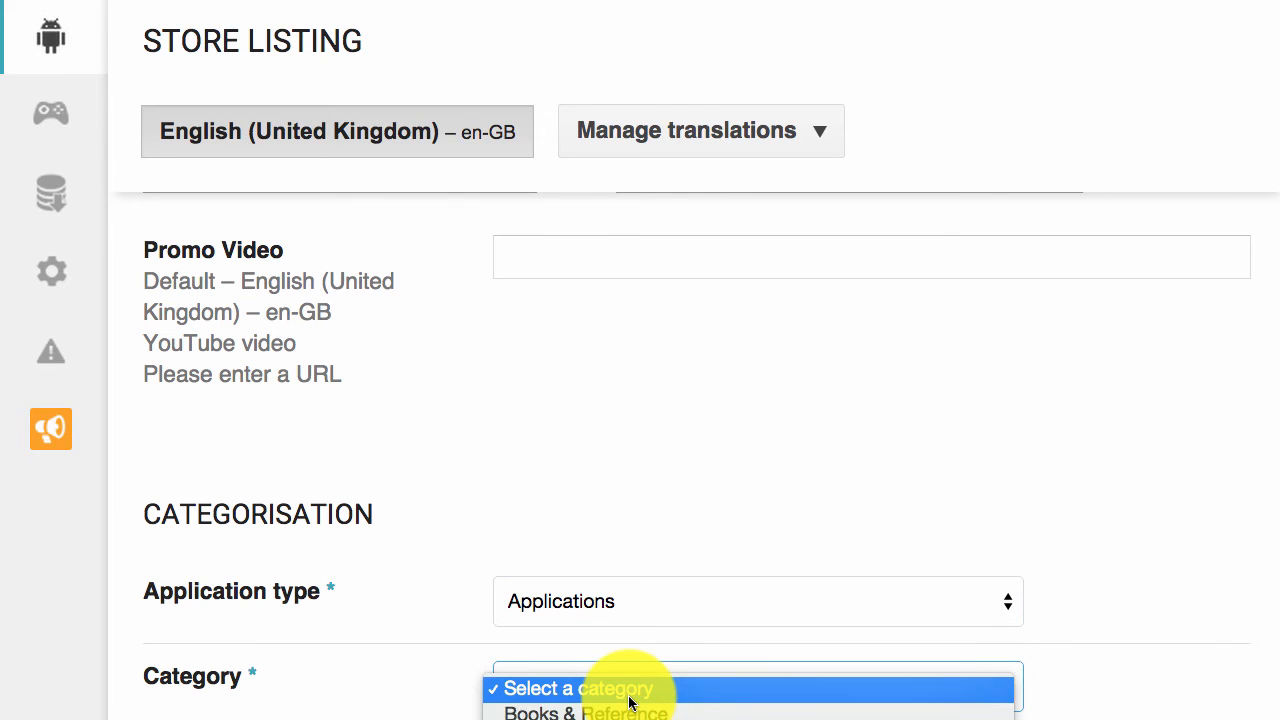
scroll(748, 700, down, 5)
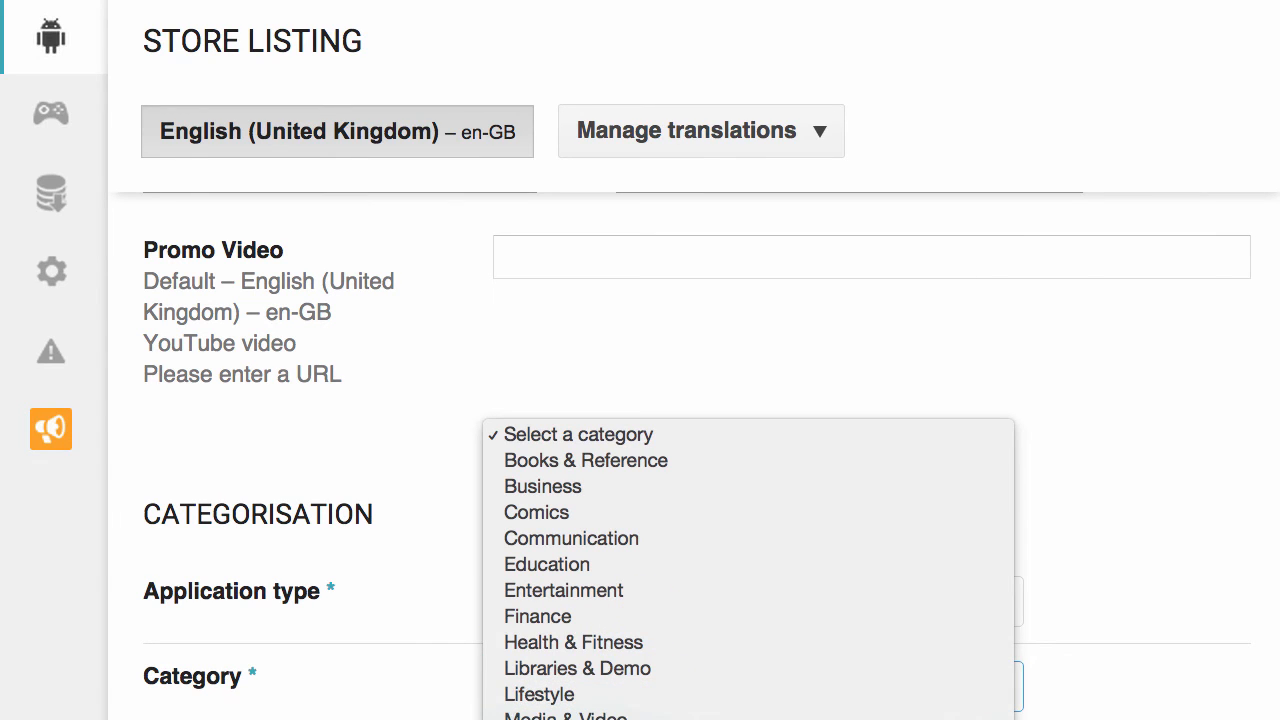
click(755, 686)
click(755, 689)
scroll(752, 700, down, 5)
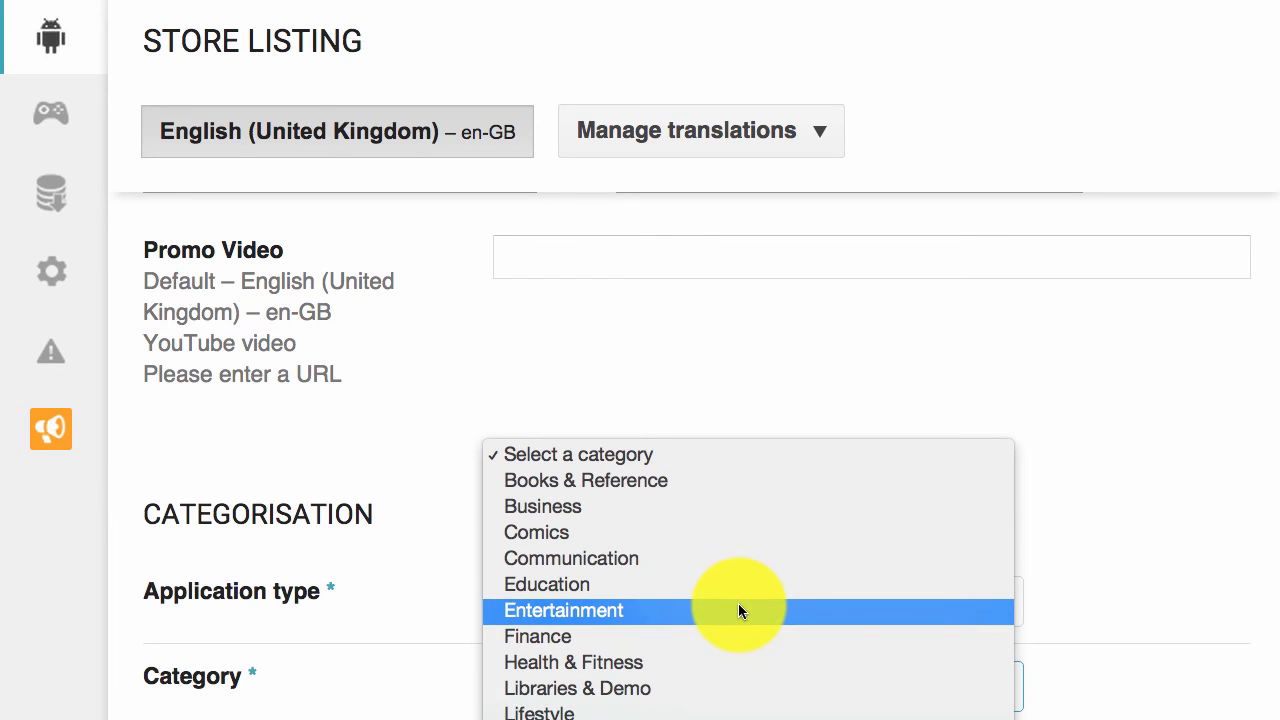
key(Escape)
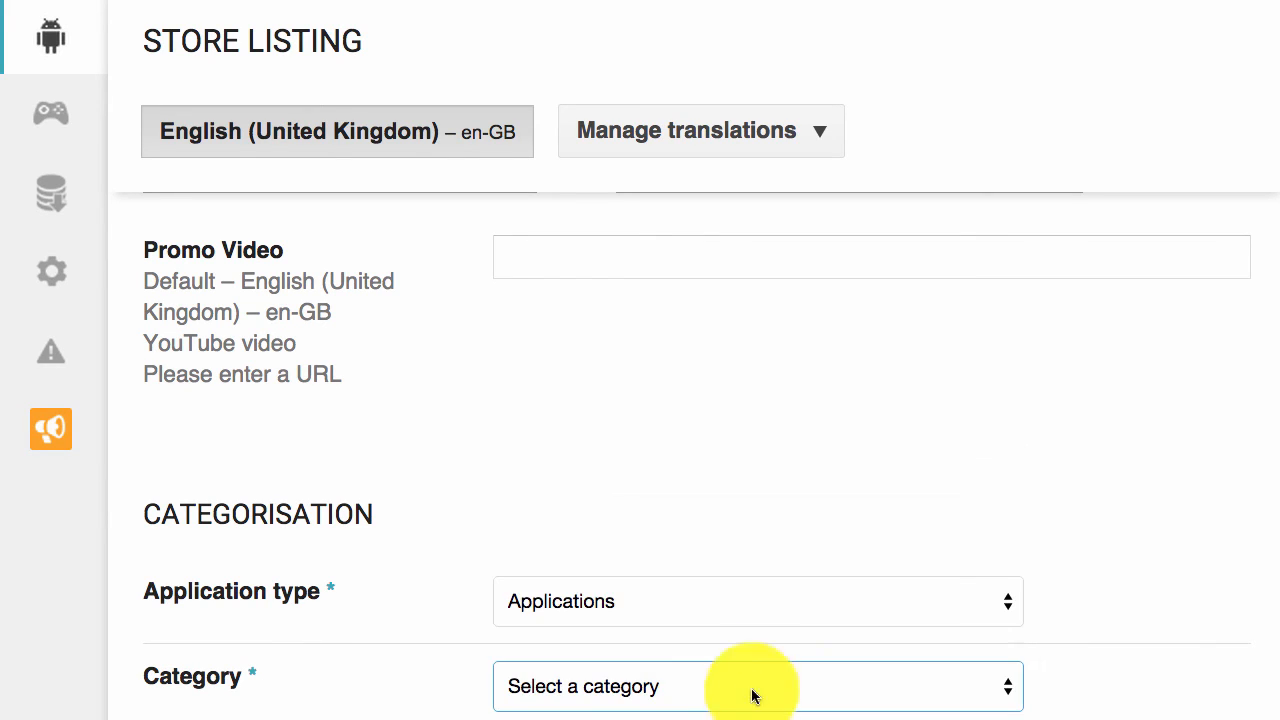
scroll(645, 485, down, 1)
scroll(645, 478, down, 3)
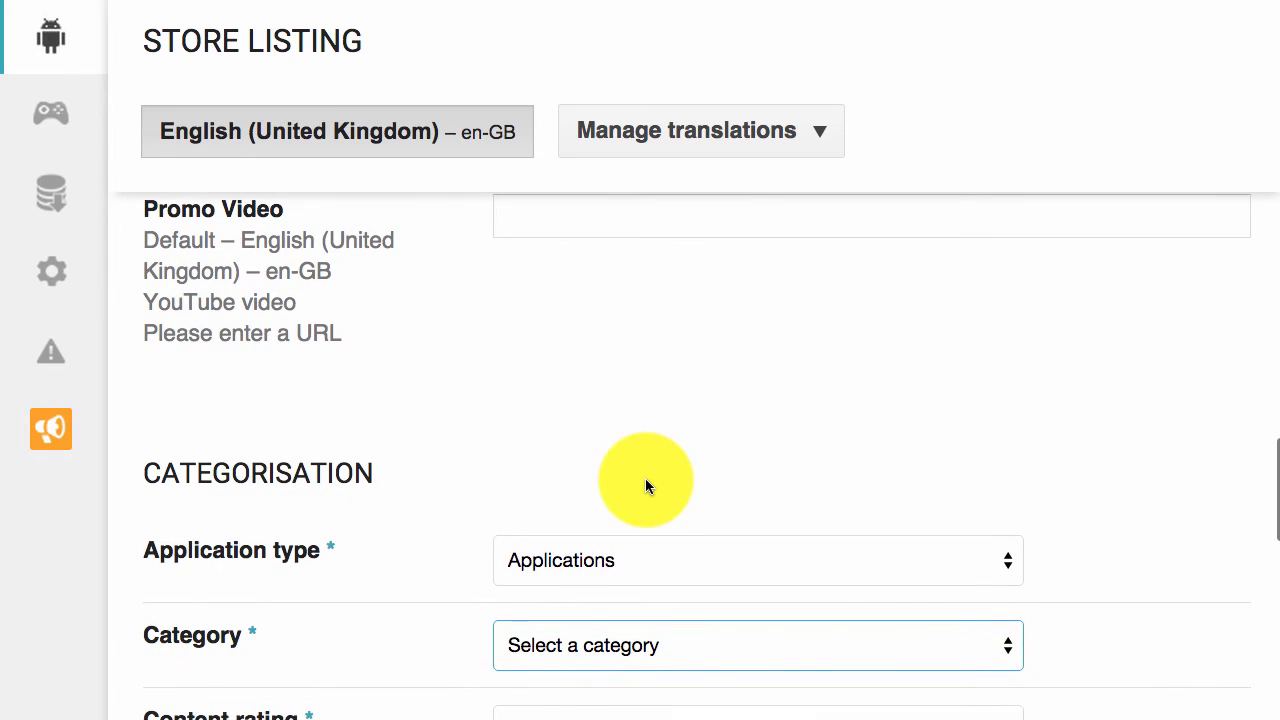
Step: Set the content rating to Everyone in the Categorisation section
click(688, 690)
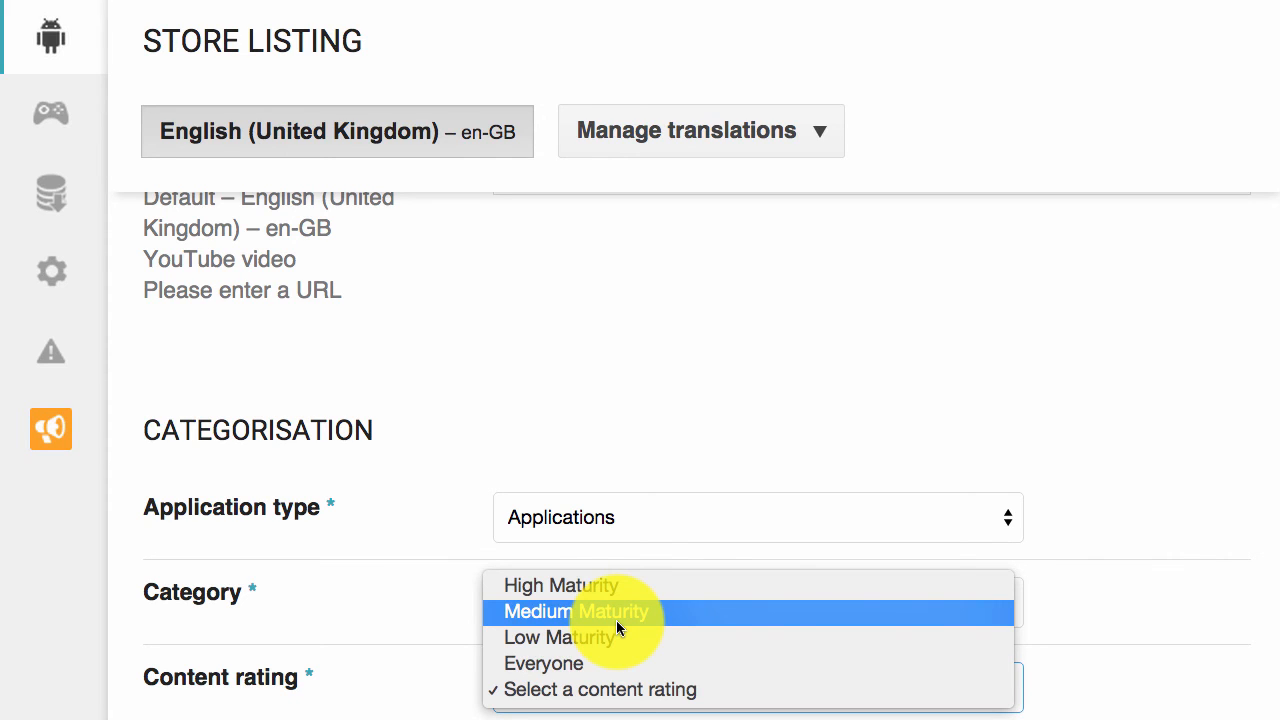
click(590, 664)
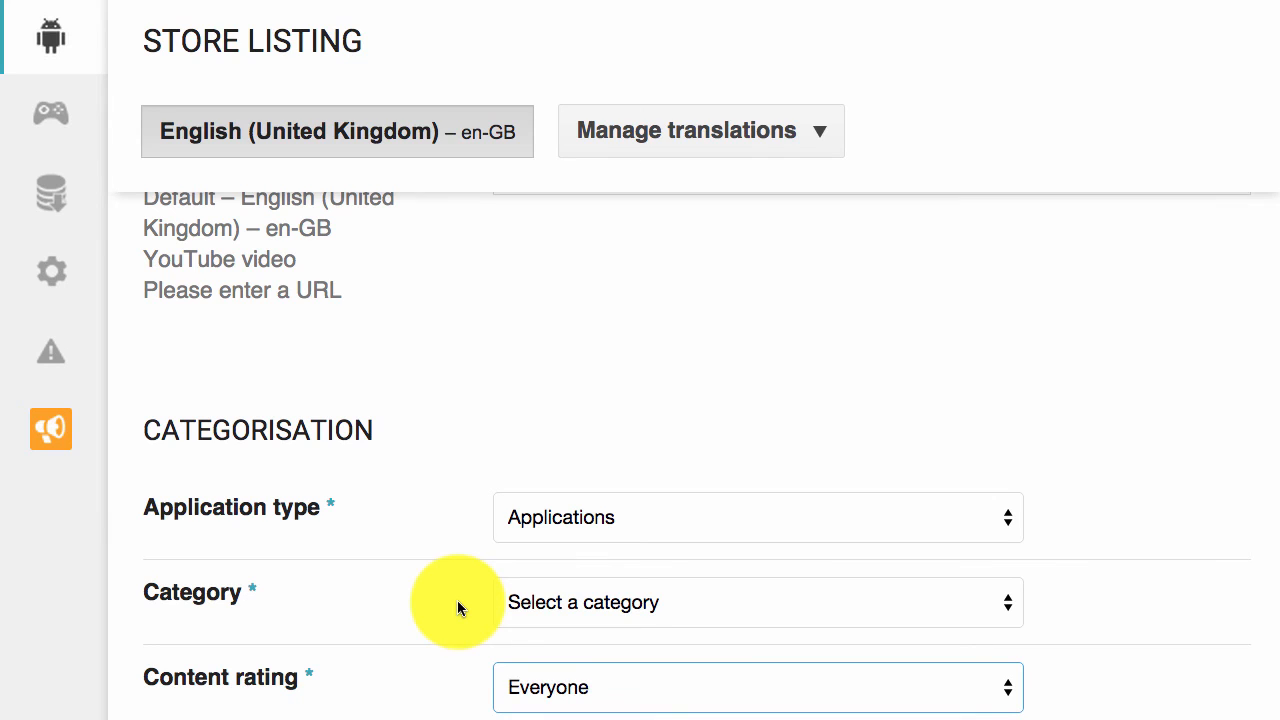
Step: Review the Privacy Policy section and try the option for not submitting a privacy policy URL at current time, leaving it unticked
scroll(457, 600, down, 2)
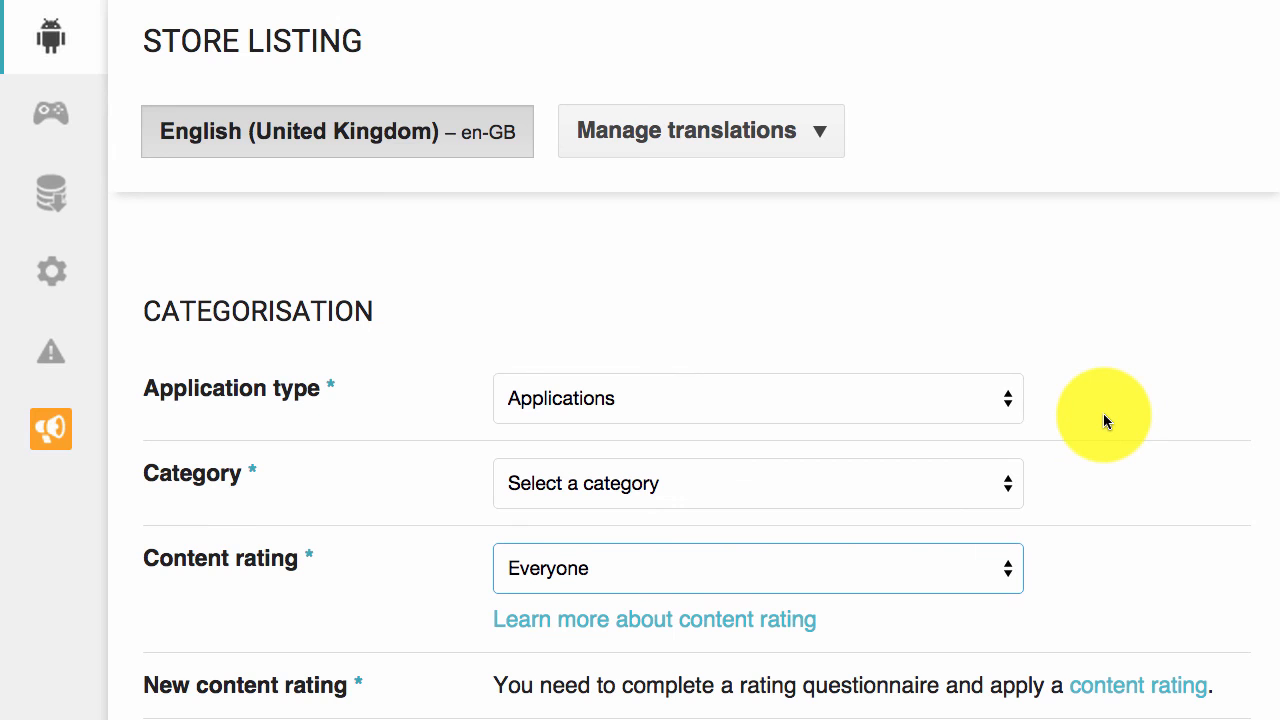
scroll(1103, 413, down, 2)
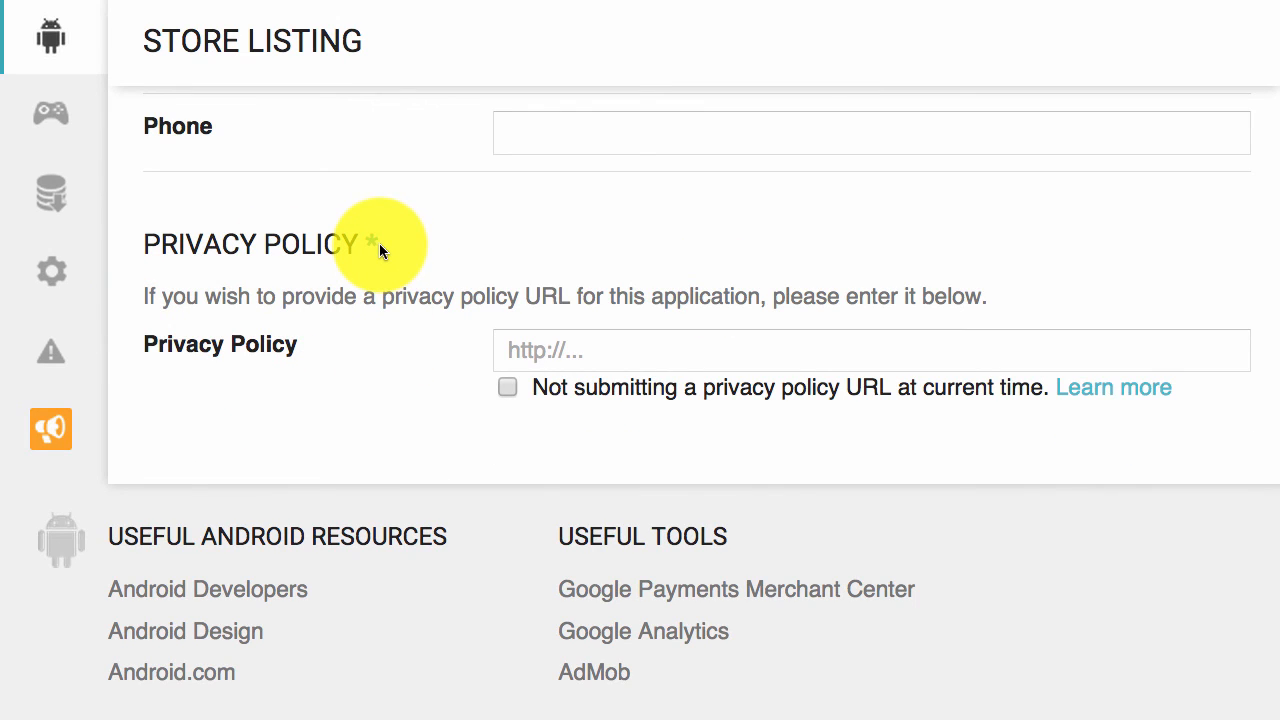
click(509, 388)
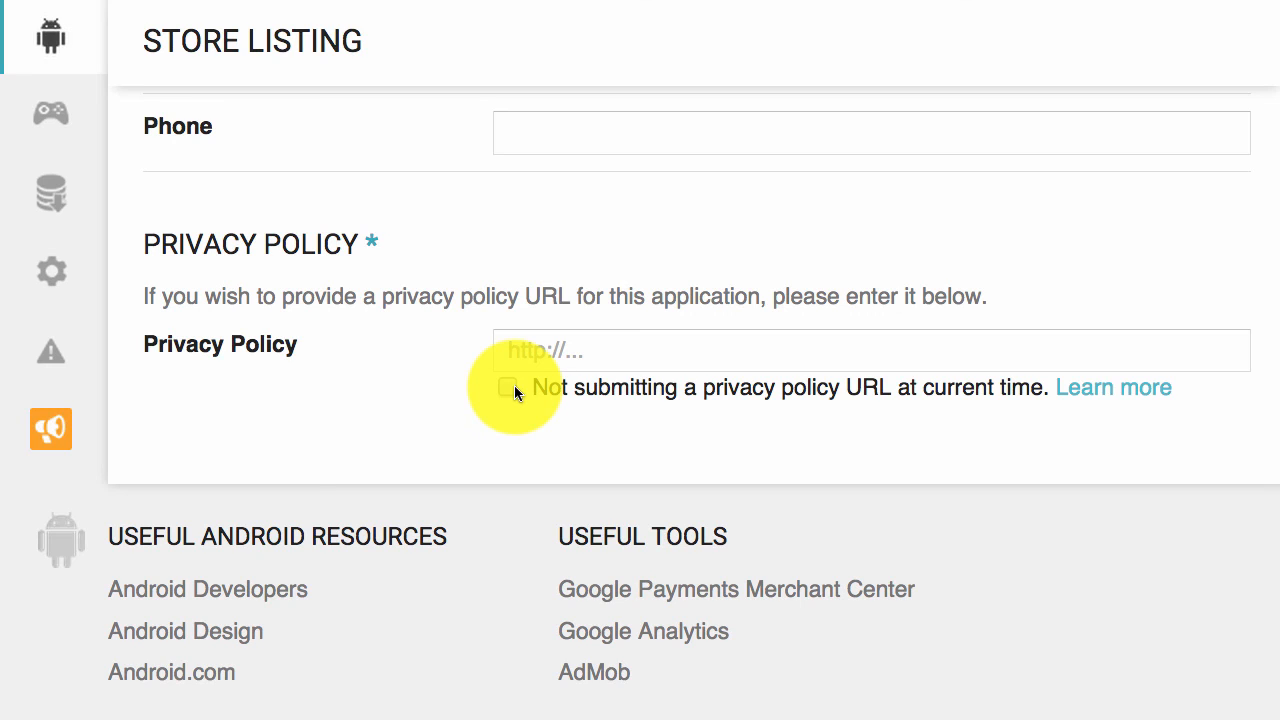
click(512, 389)
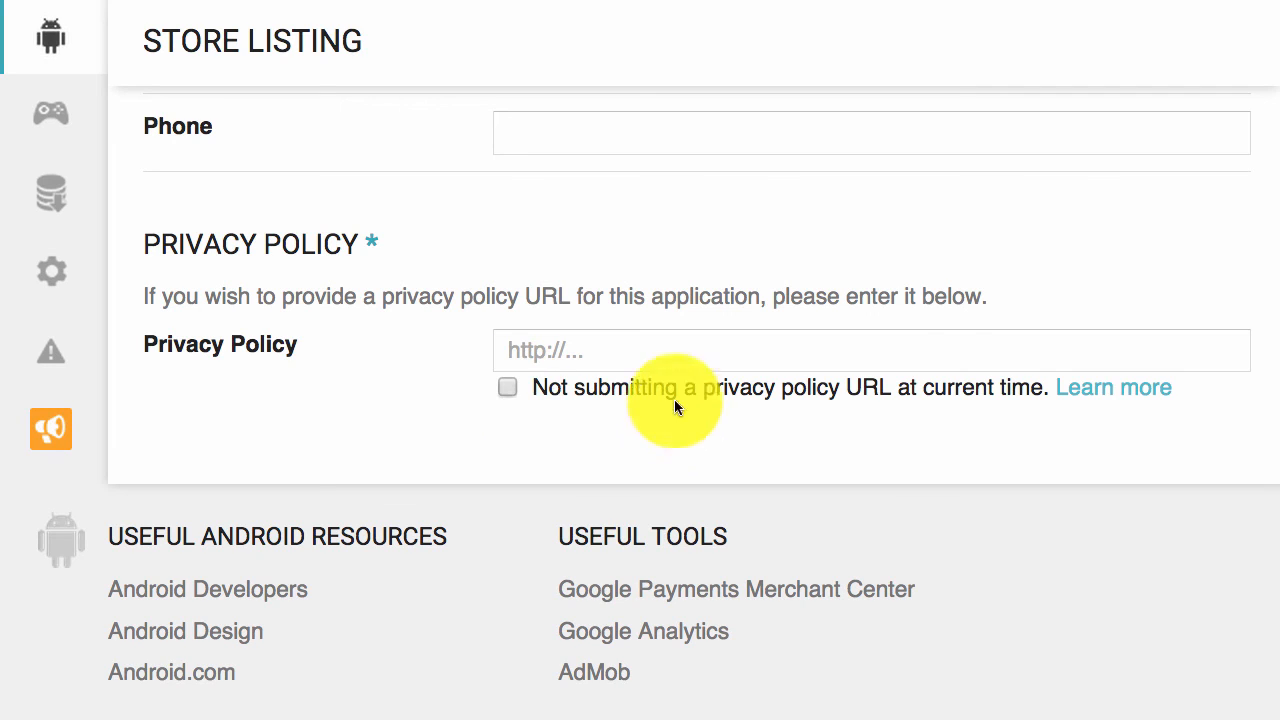